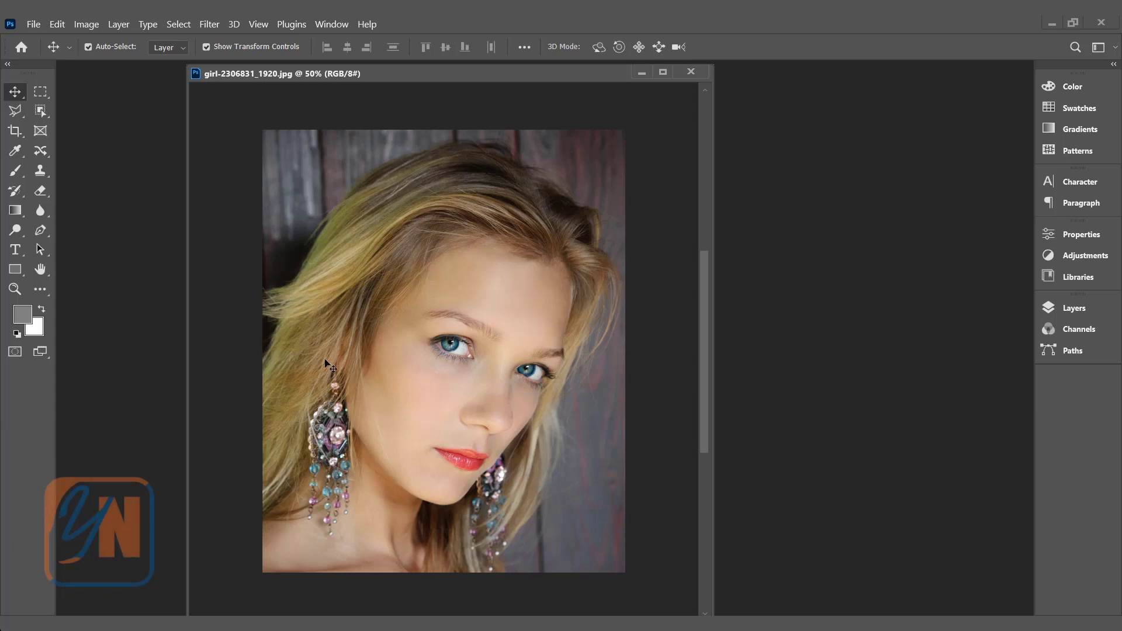
- Activate the Dodge Tool for lightening the portrait
click(12, 231)
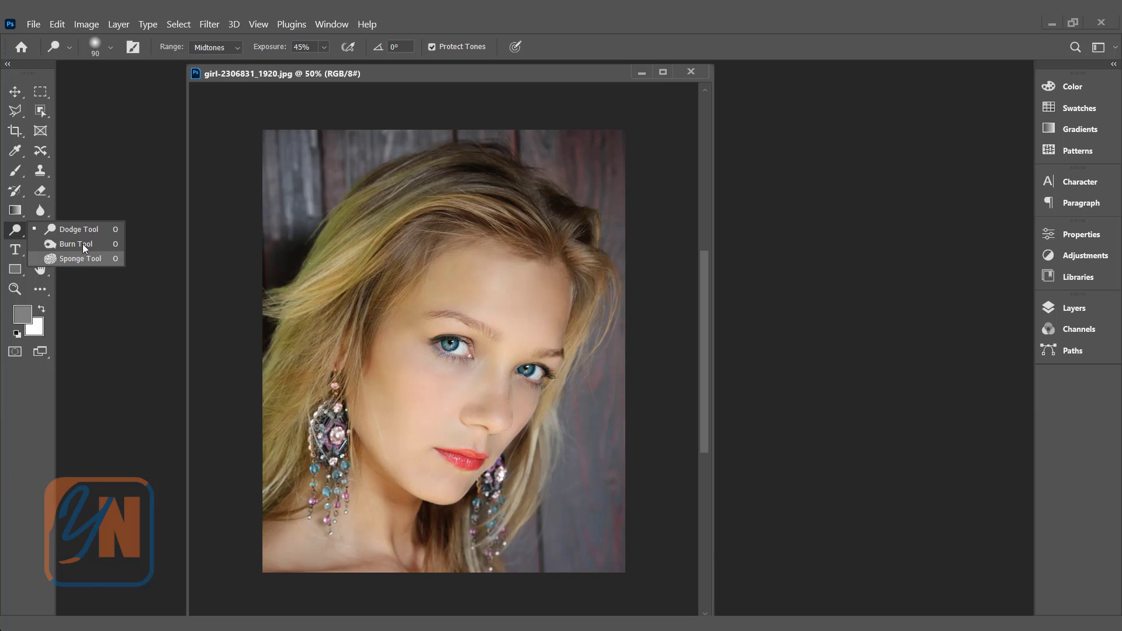
click(87, 228)
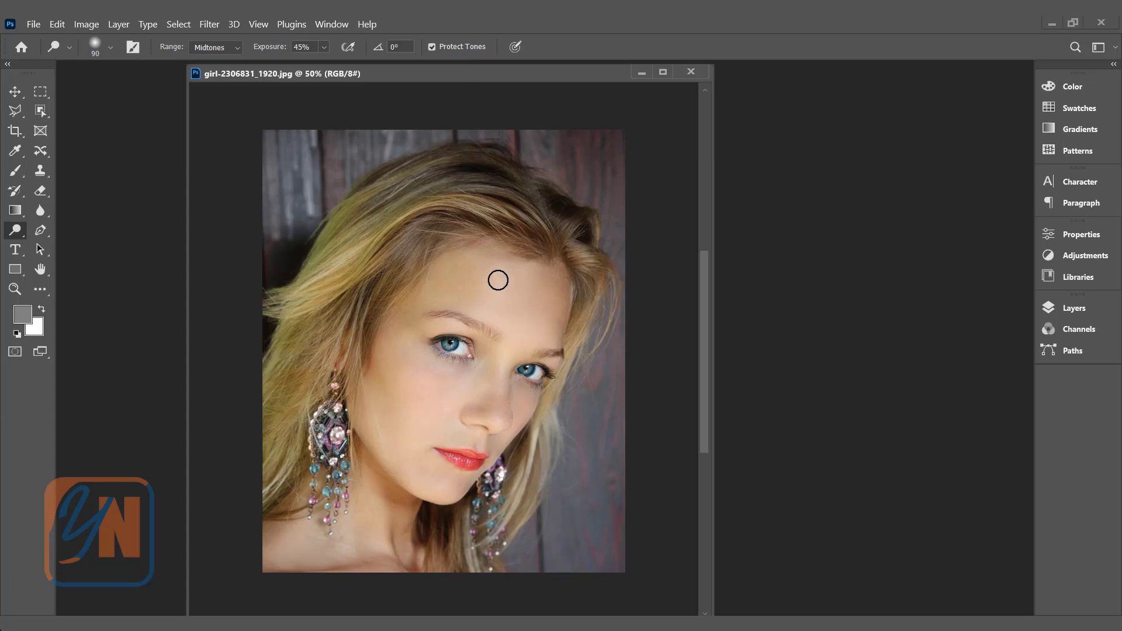
- Try dodging the forehead with airbrush-style build-up effects enabled, and revert the photo to its saved version
click(348, 48)
click(460, 283)
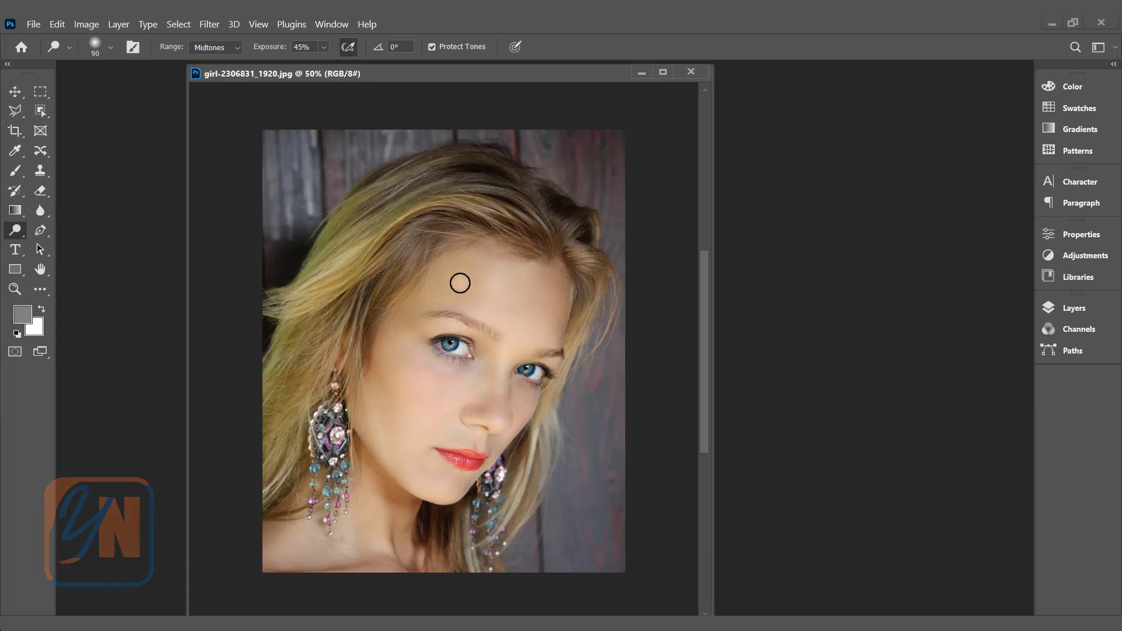
mouse_move(460, 284)
mouse_down()
mouse_move(492, 279)
mouse_move(455, 283)
mouse_move(488, 284)
mouse_move(453, 291)
mouse_up()
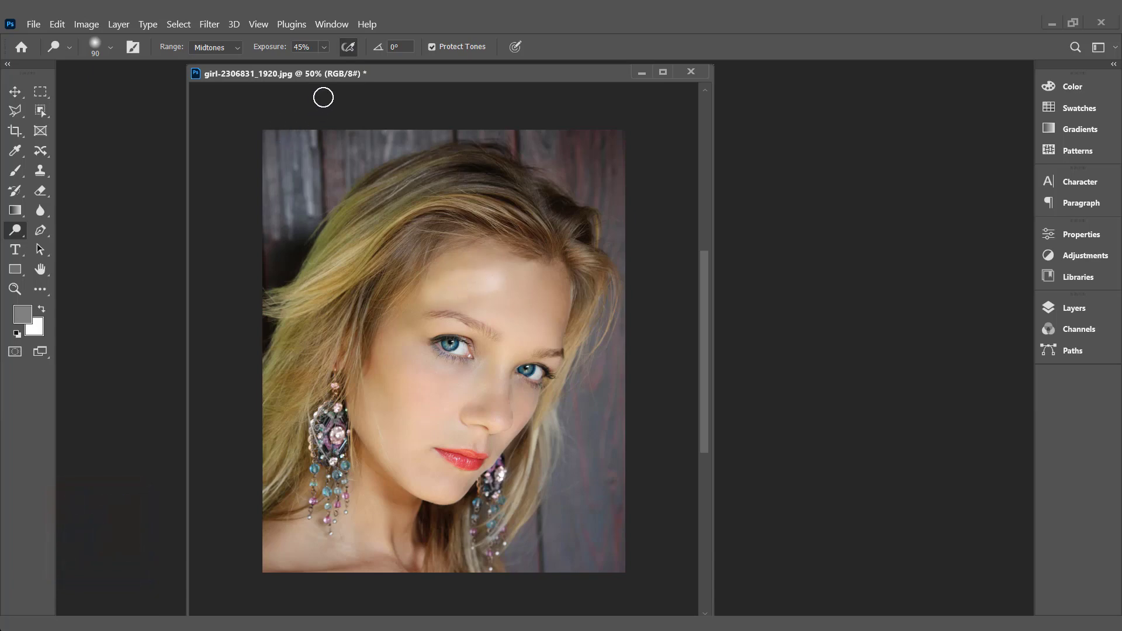
key(F12)
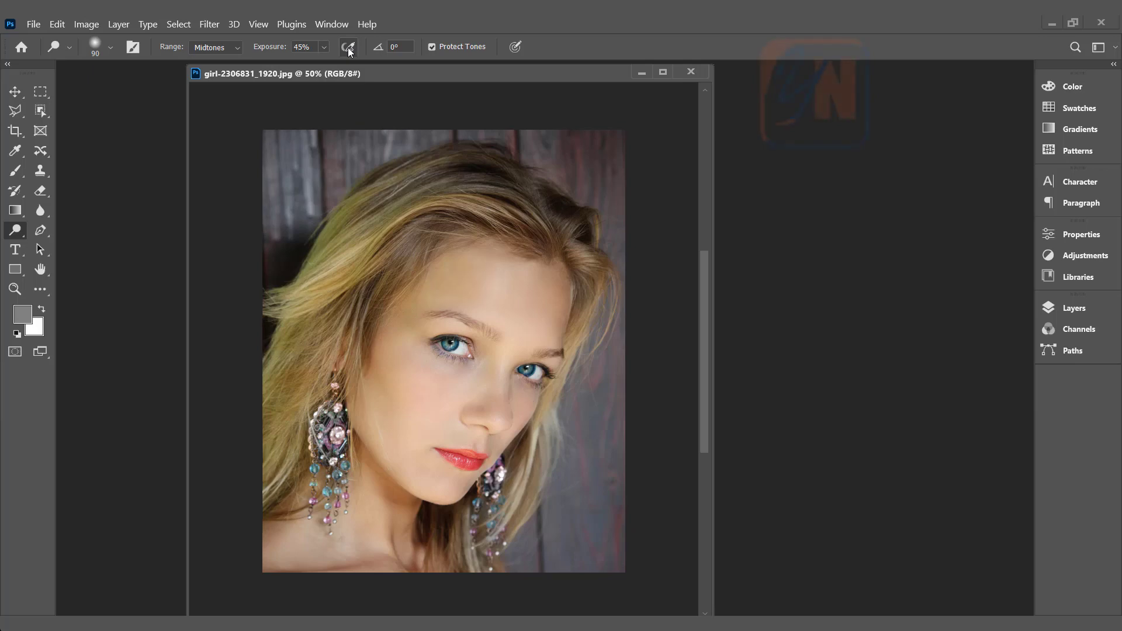
- Enlarge the soft Dodge brush to 150 px with 0% hardness
click(113, 49)
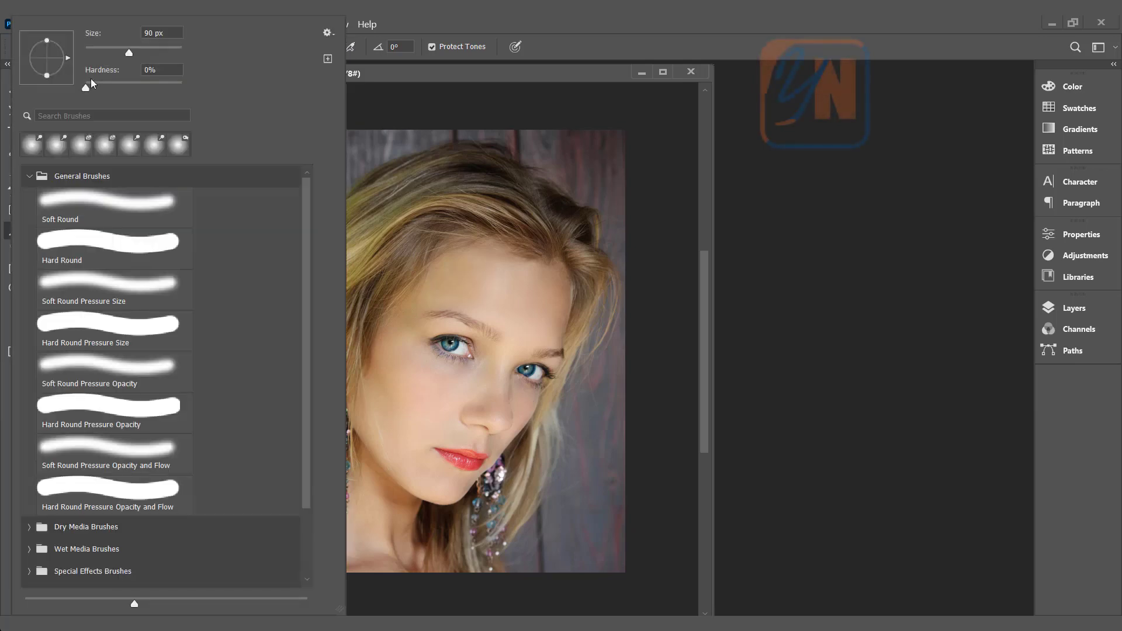
drag(130, 53, 137, 53)
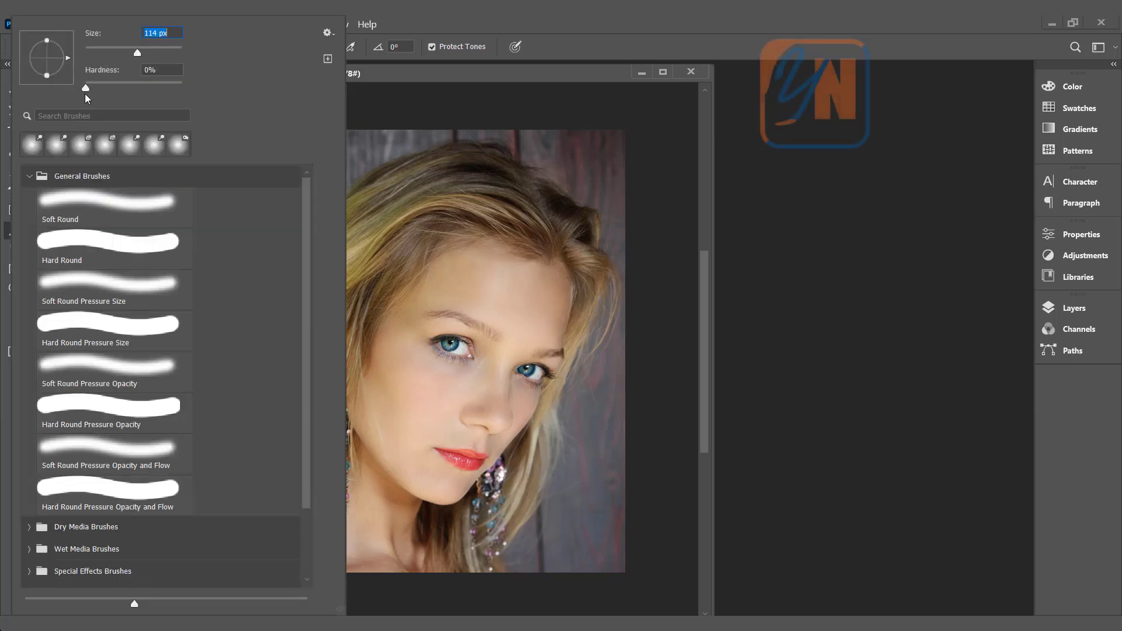
click(414, 19)
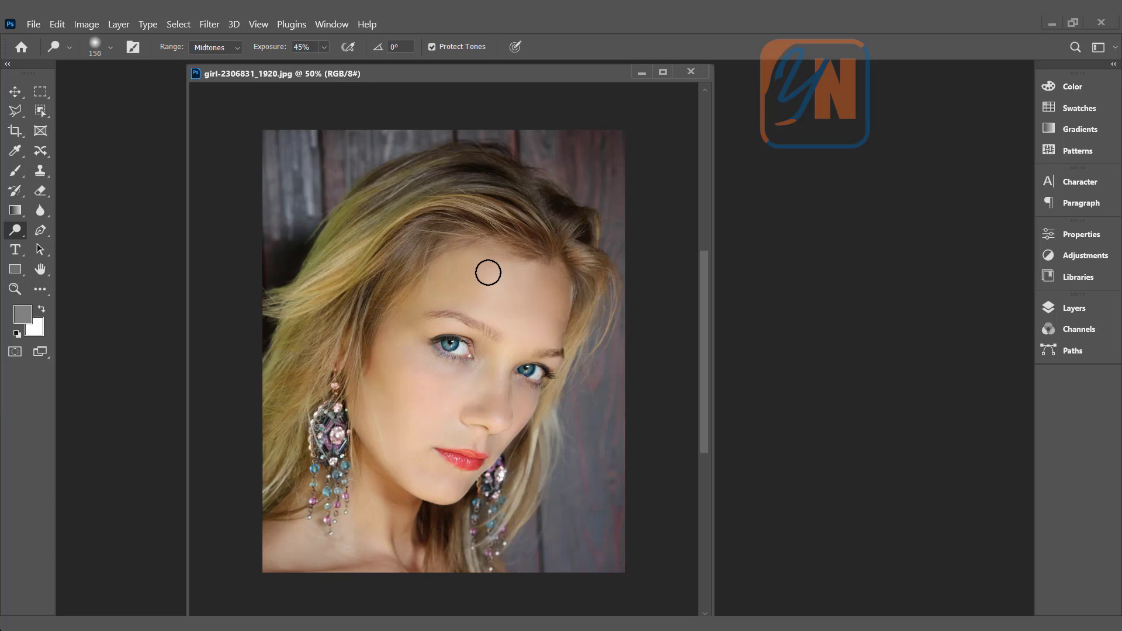
- Dodge the forehead, nose, cheek and shoulder skin directly on the photo with Midtones range and 45% exposure
mouse_move(493, 273)
mouse_down()
mouse_move(486, 315)
mouse_move(507, 321)
mouse_move(486, 268)
mouse_move(497, 341)
mouse_up()
mouse_move(487, 296)
mouse_down()
mouse_move(498, 314)
mouse_move(496, 268)
mouse_move(497, 315)
mouse_move(486, 313)
mouse_up()
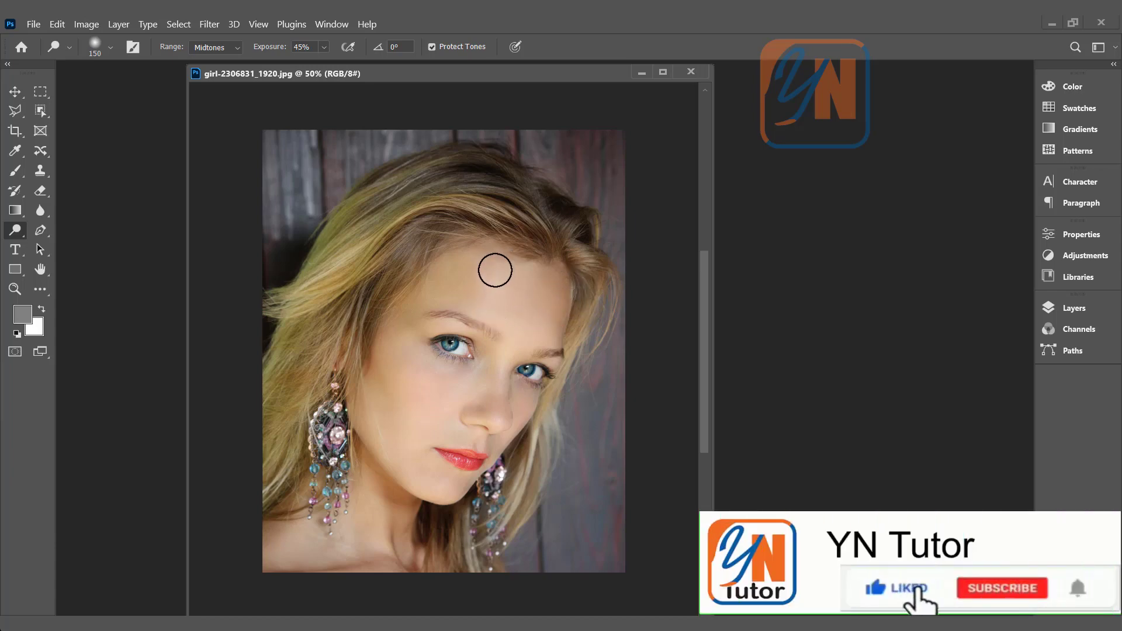
mouse_move(495, 270)
mouse_down()
mouse_move(508, 357)
mouse_move(501, 422)
mouse_up()
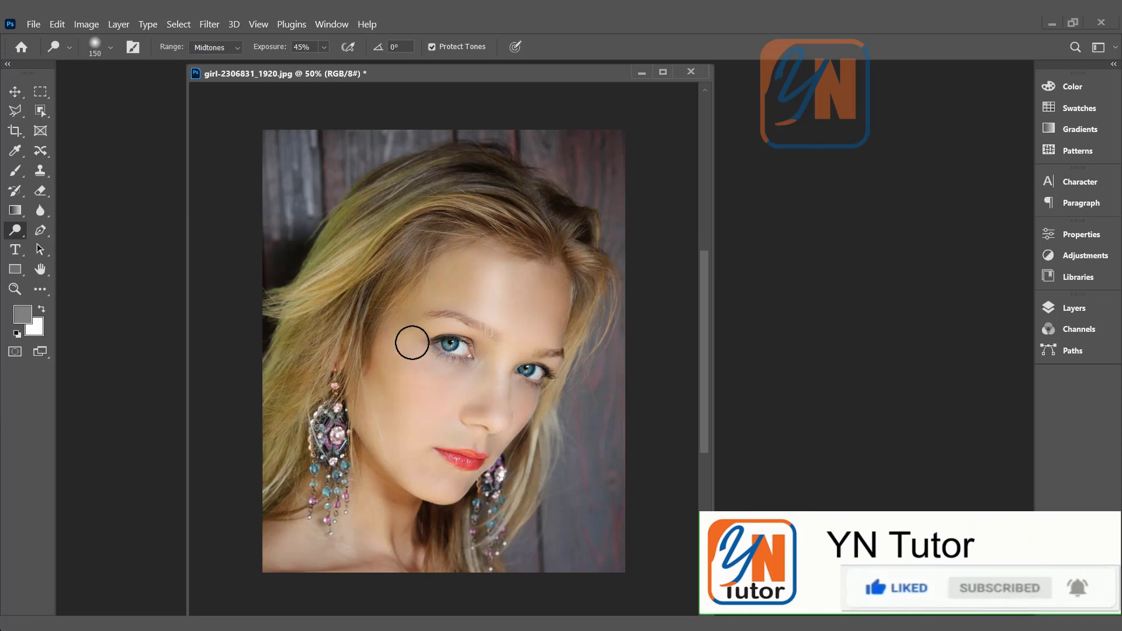
mouse_move(412, 342)
mouse_down()
mouse_move(438, 366)
mouse_move(420, 370)
mouse_move(411, 357)
mouse_move(444, 404)
mouse_move(426, 435)
mouse_move(406, 443)
mouse_move(358, 416)
mouse_move(408, 475)
mouse_move(454, 493)
mouse_move(367, 537)
mouse_move(353, 522)
mouse_move(354, 544)
mouse_move(320, 552)
mouse_up()
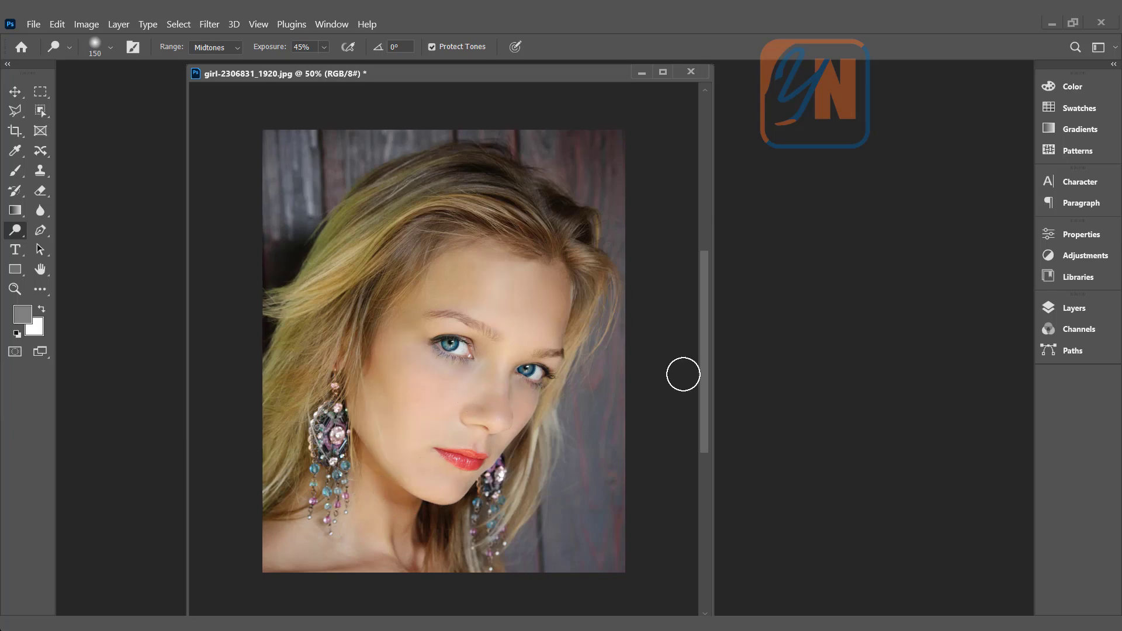
- Create a new layer above the Background in Soft Light mode, filled with the neutral 50% gray
click(1072, 309)
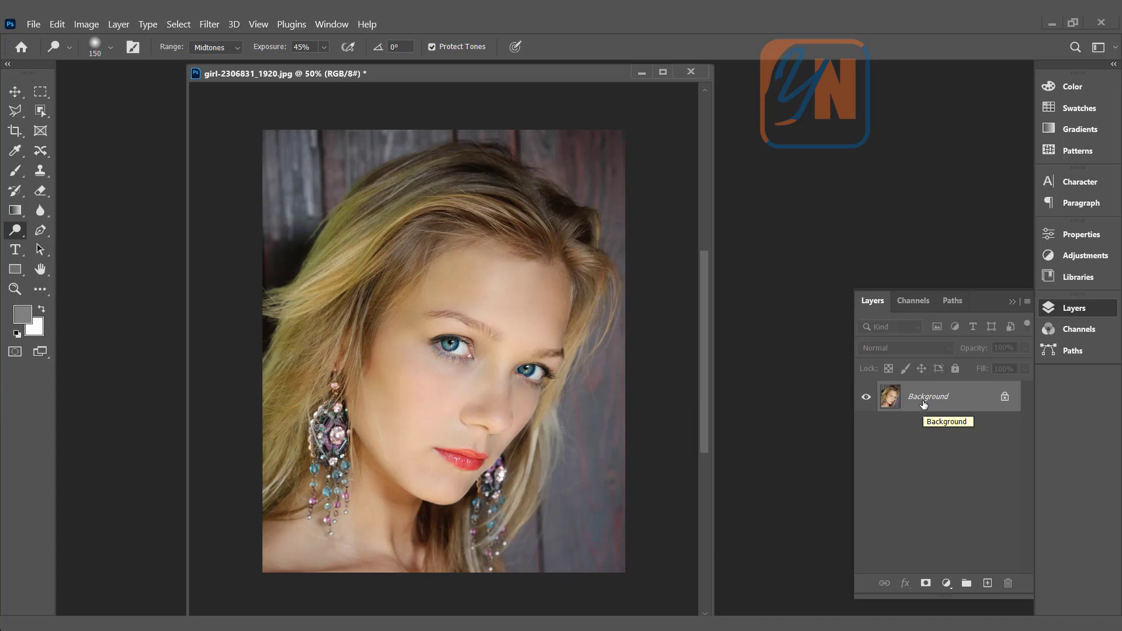
key(ctrl+shift+n)
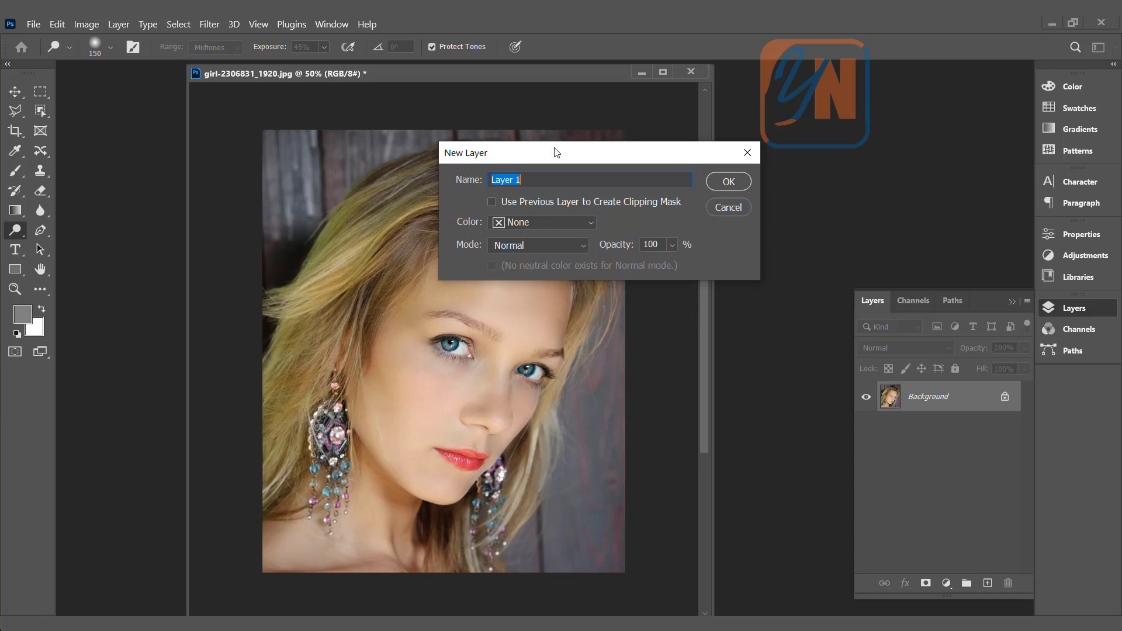
drag(555, 153, 556, 150)
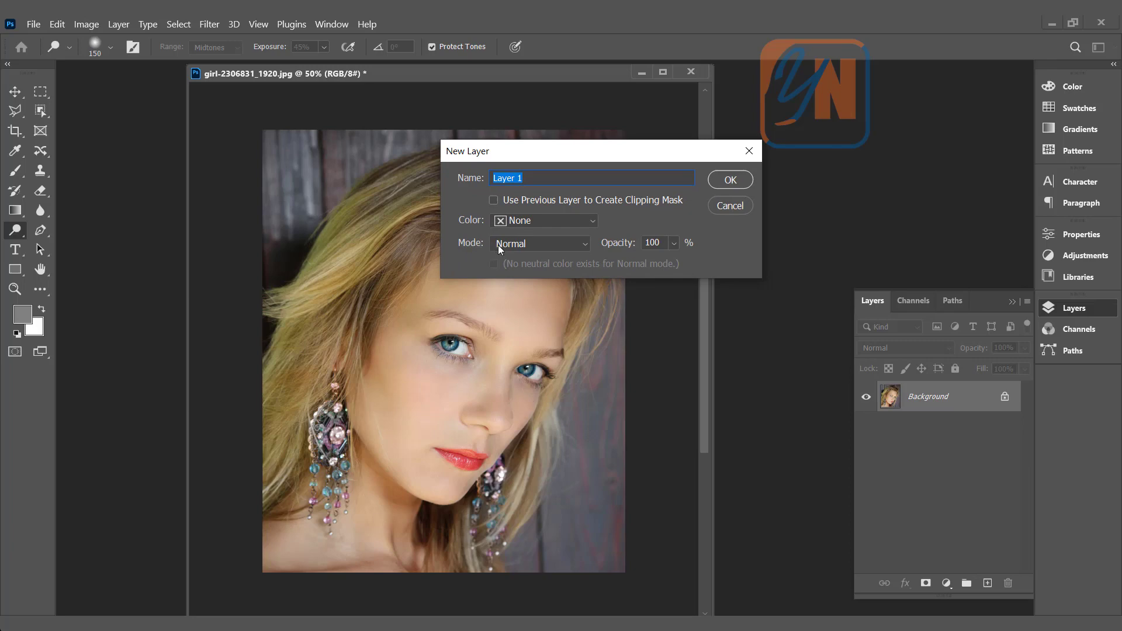
click(579, 244)
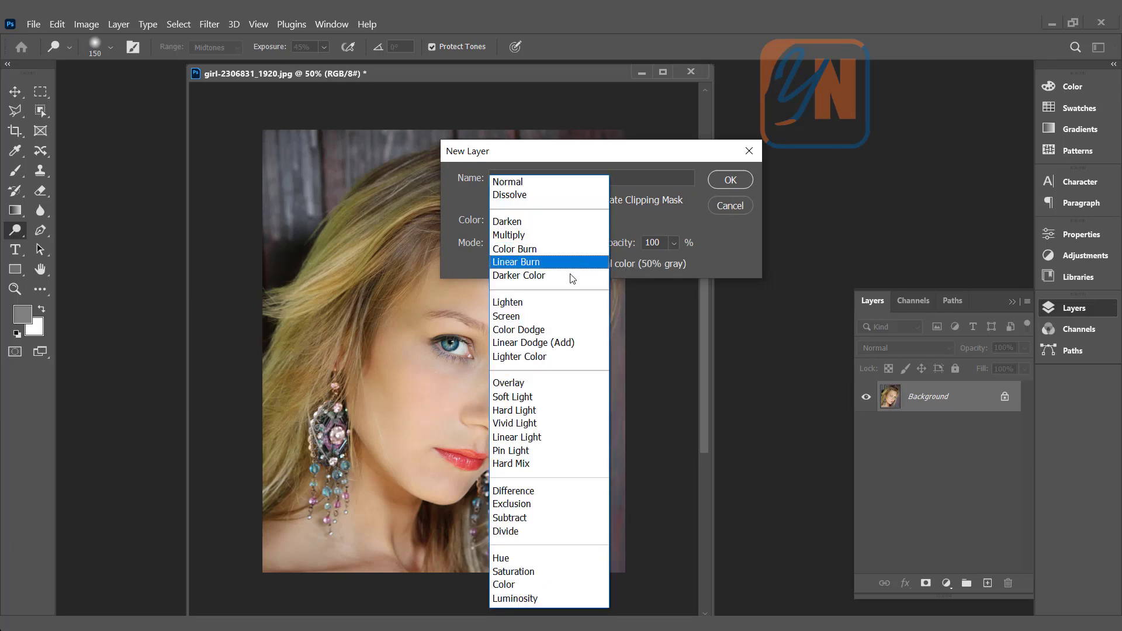
click(527, 398)
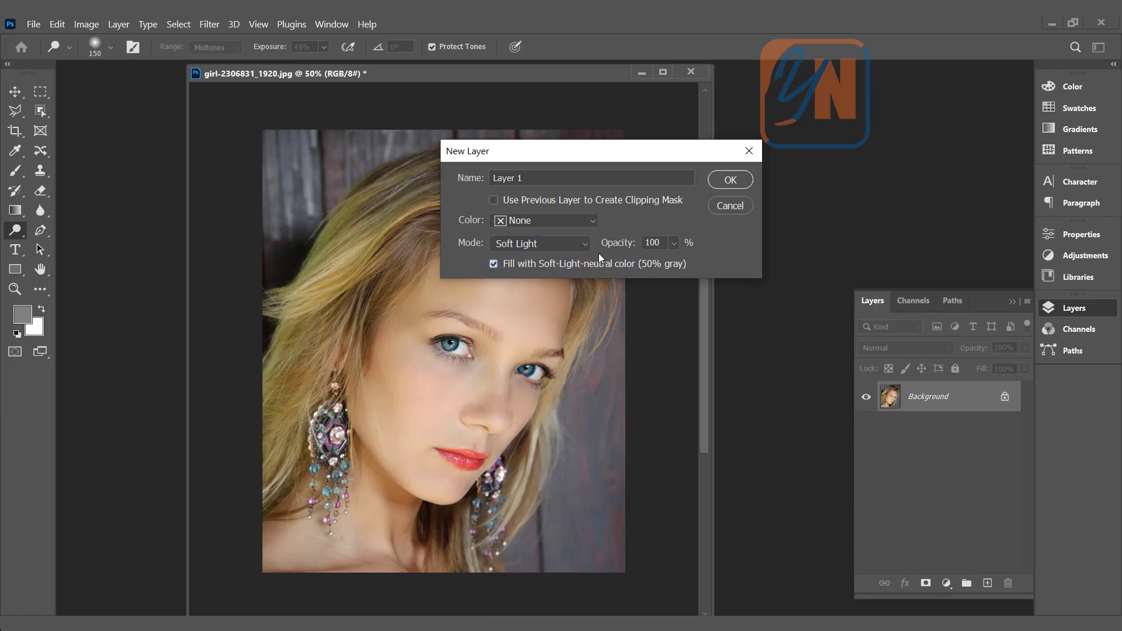
click(730, 180)
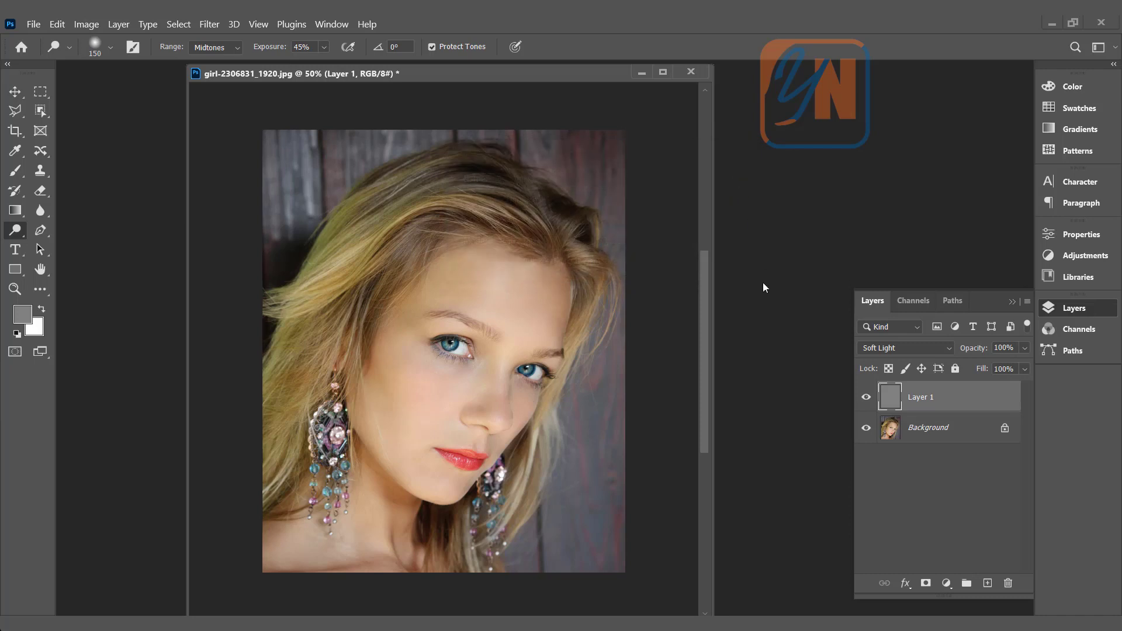
- Rename the new gray layer as dodge
double_click(919, 397)
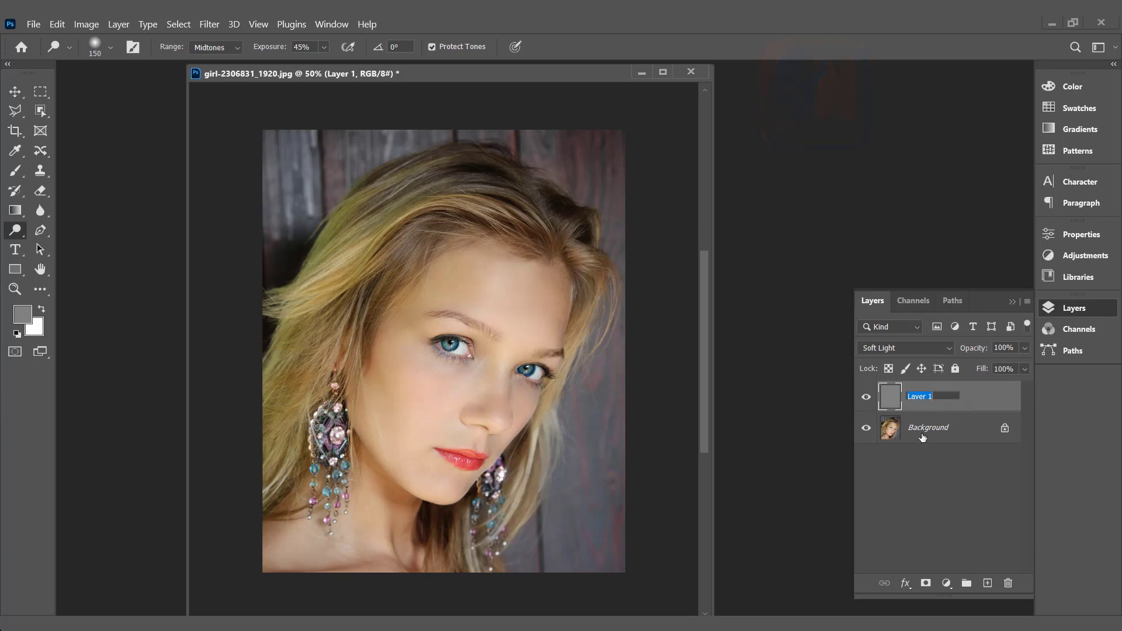
text(dodge)
key(Return)
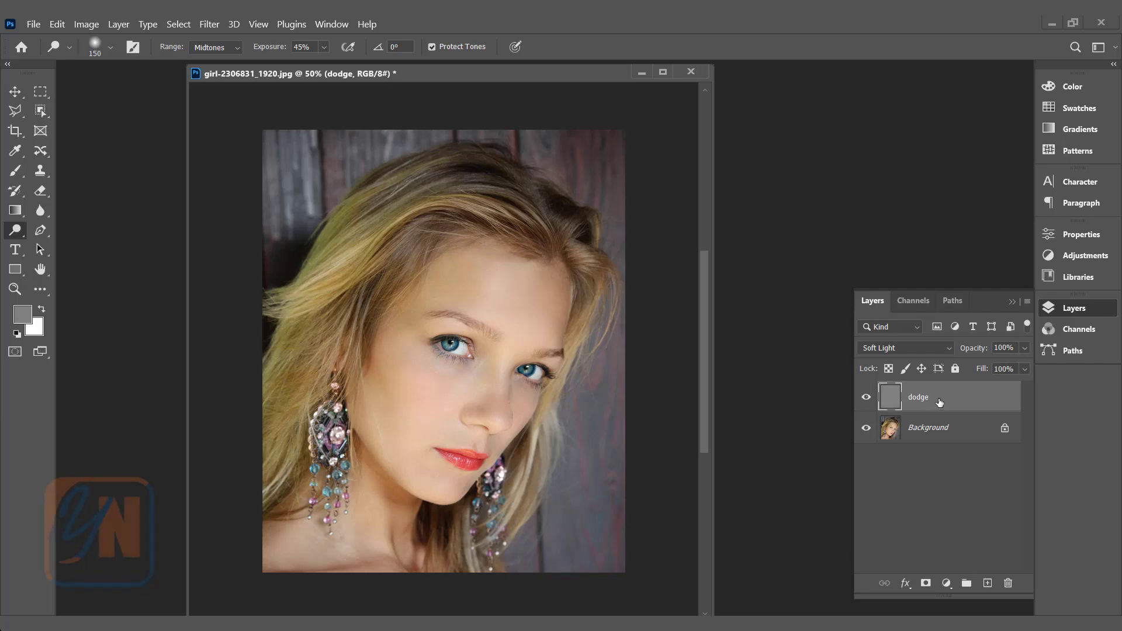
- Add a second Soft Light layer filled with neutral 50% gray above the dodge layer
click(118, 25)
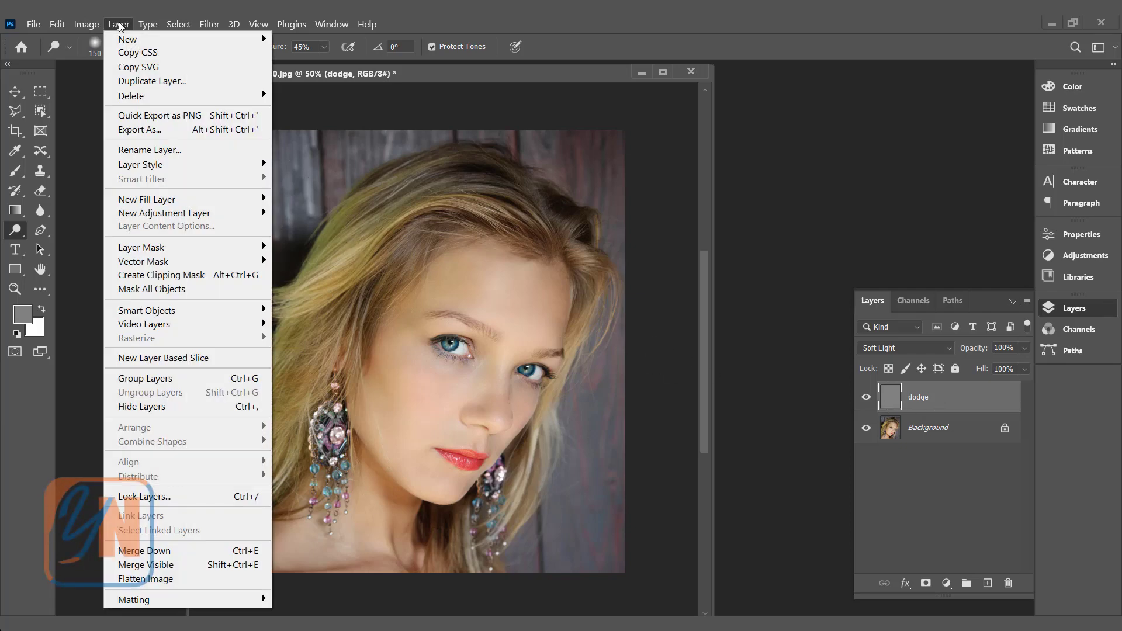
mouse_move(139, 45)
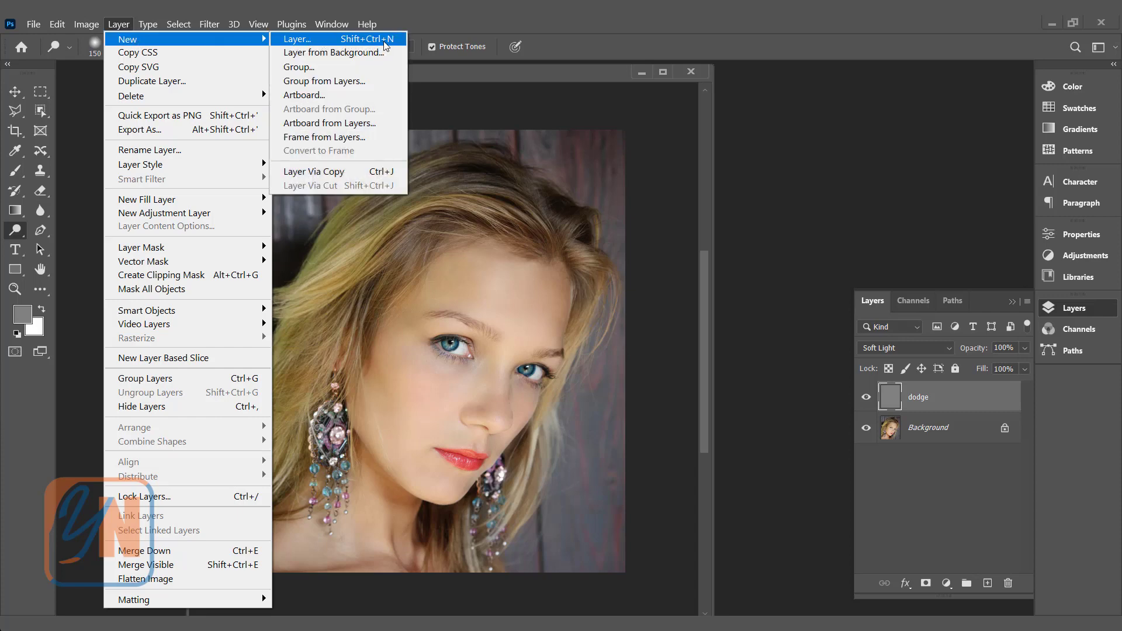
click(313, 45)
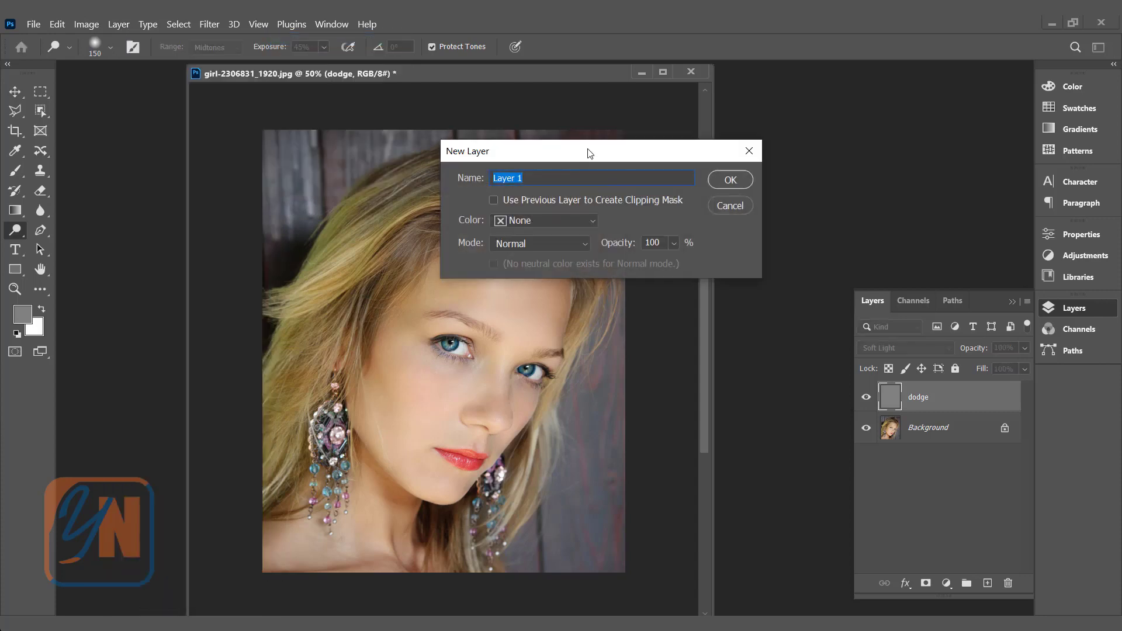
drag(579, 153, 528, 136)
click(529, 228)
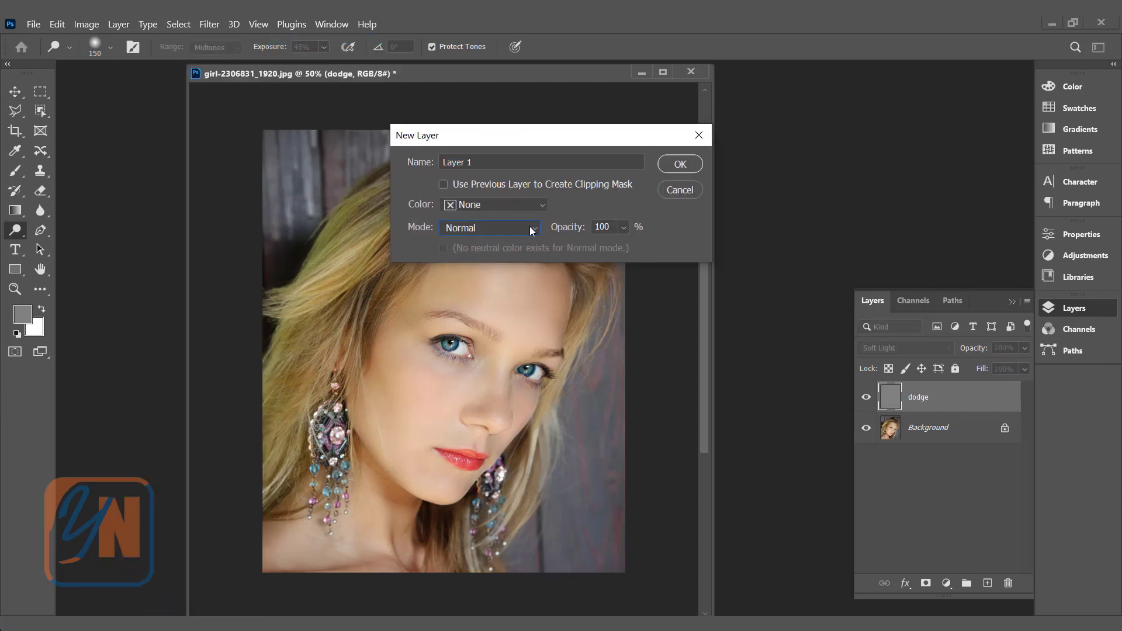
click(494, 397)
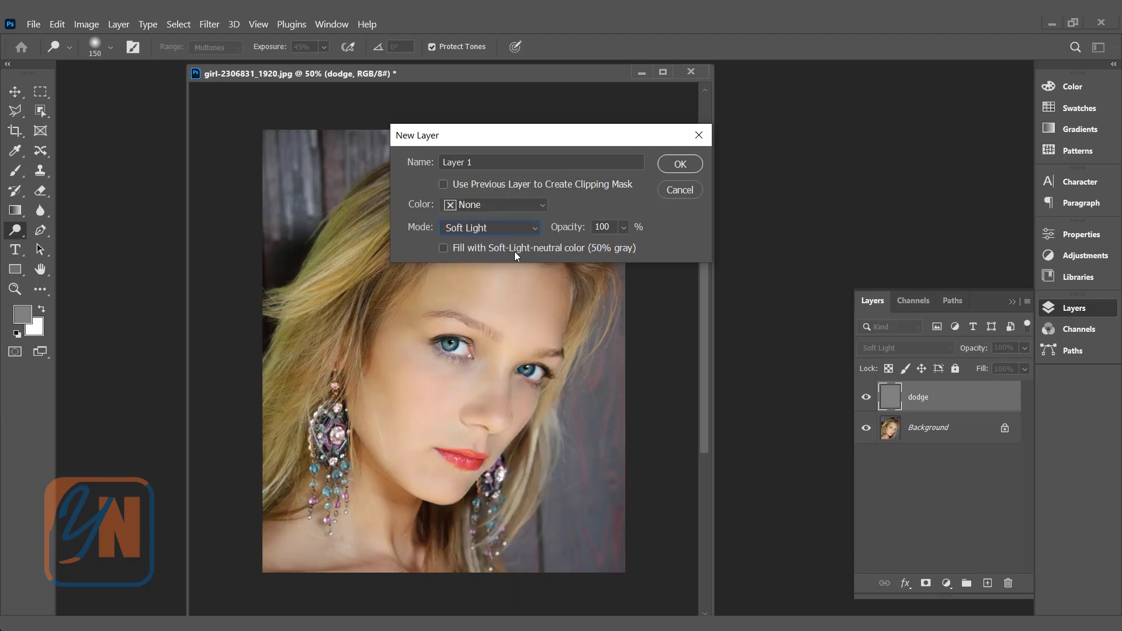
click(680, 163)
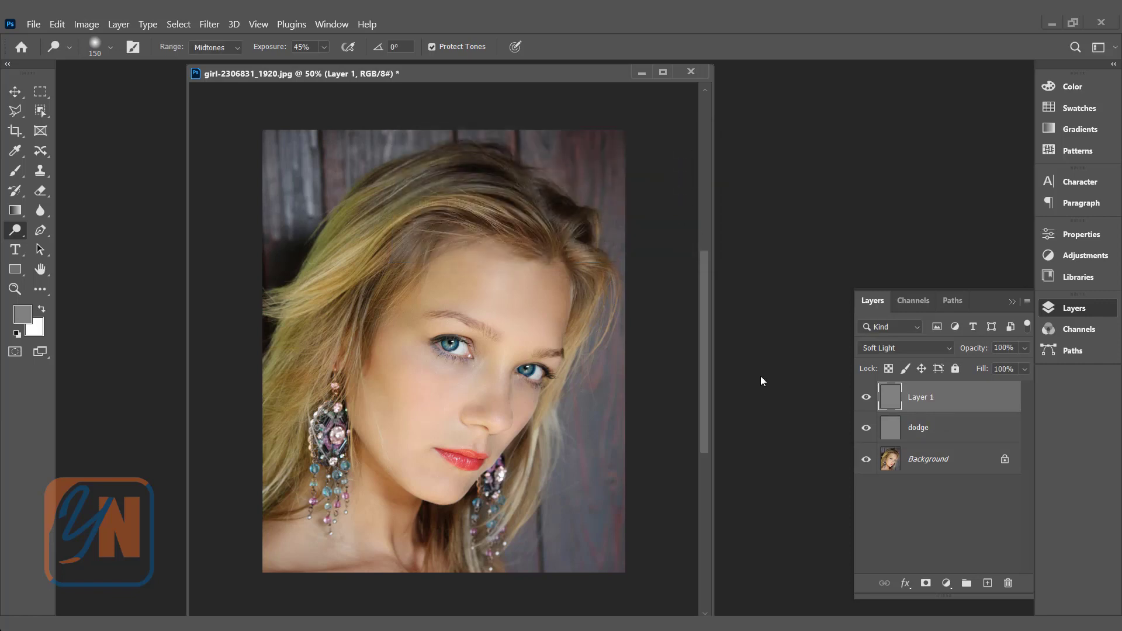
- Rename the top gray layer as burn and make the dodge layer active
double_click(920, 397)
text(burn)
click(959, 435)
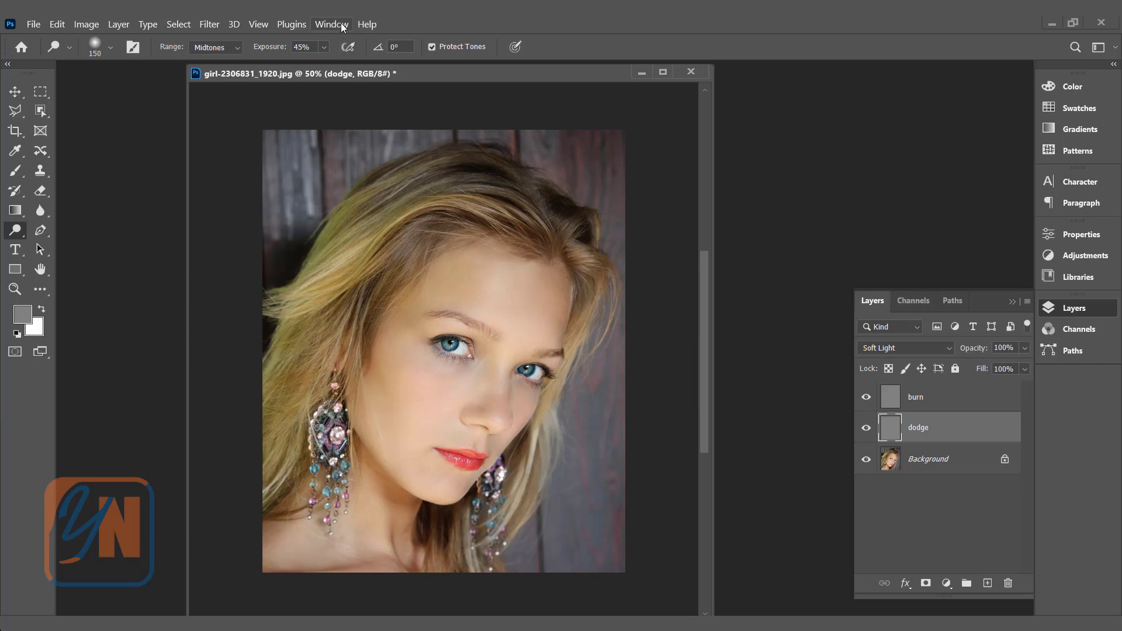
- Load the RGB composite channel as a selection of the bright areas and return to the layer list
click(913, 300)
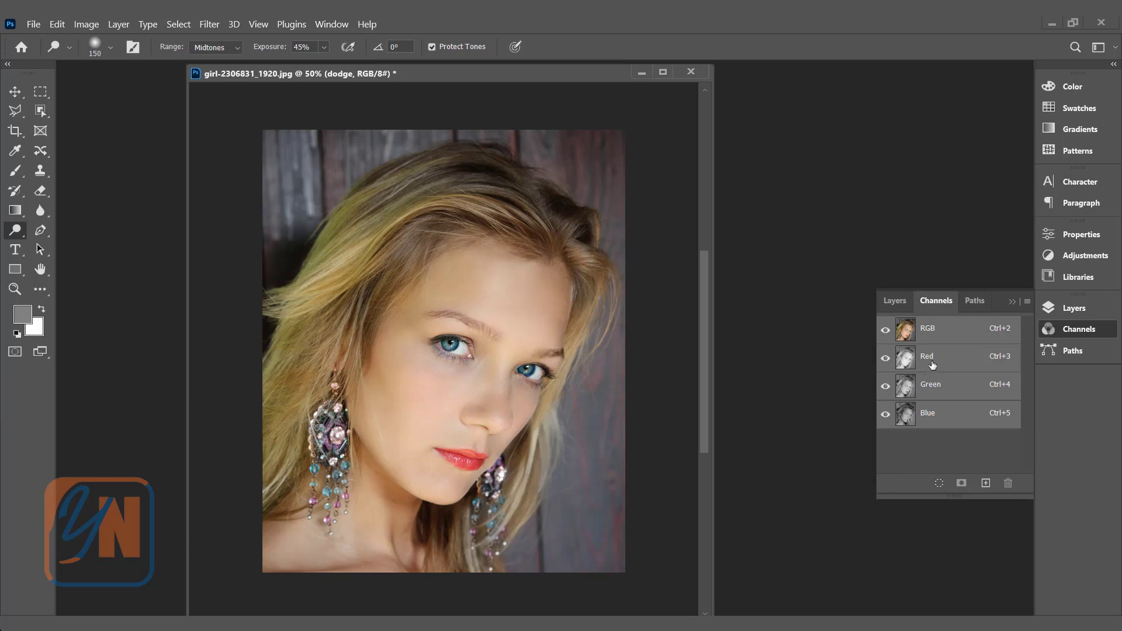
click(939, 484)
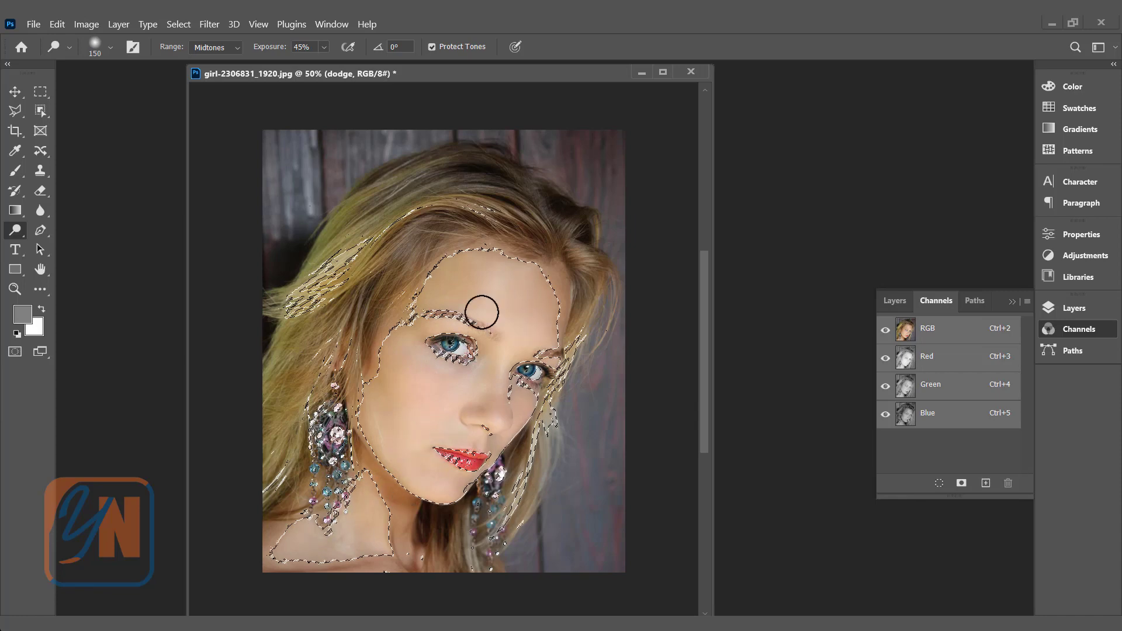
click(896, 300)
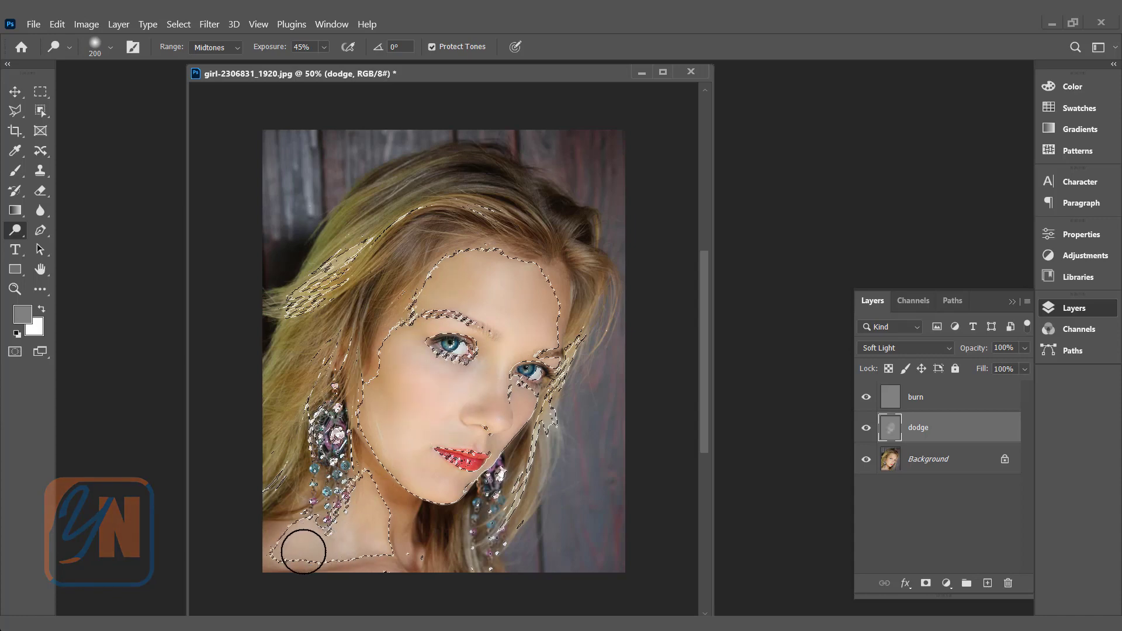
- Set the Dodge exposure to 66% and lighten the selected face highlights on the dodge layer
click(324, 47)
drag(341, 65, 349, 68)
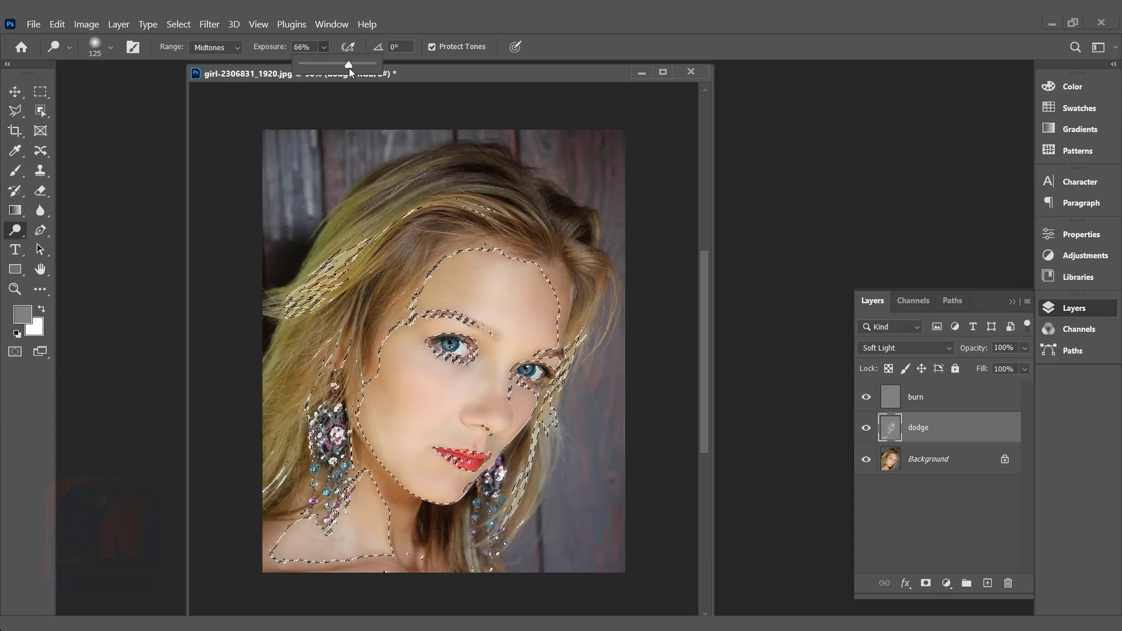
click(500, 419)
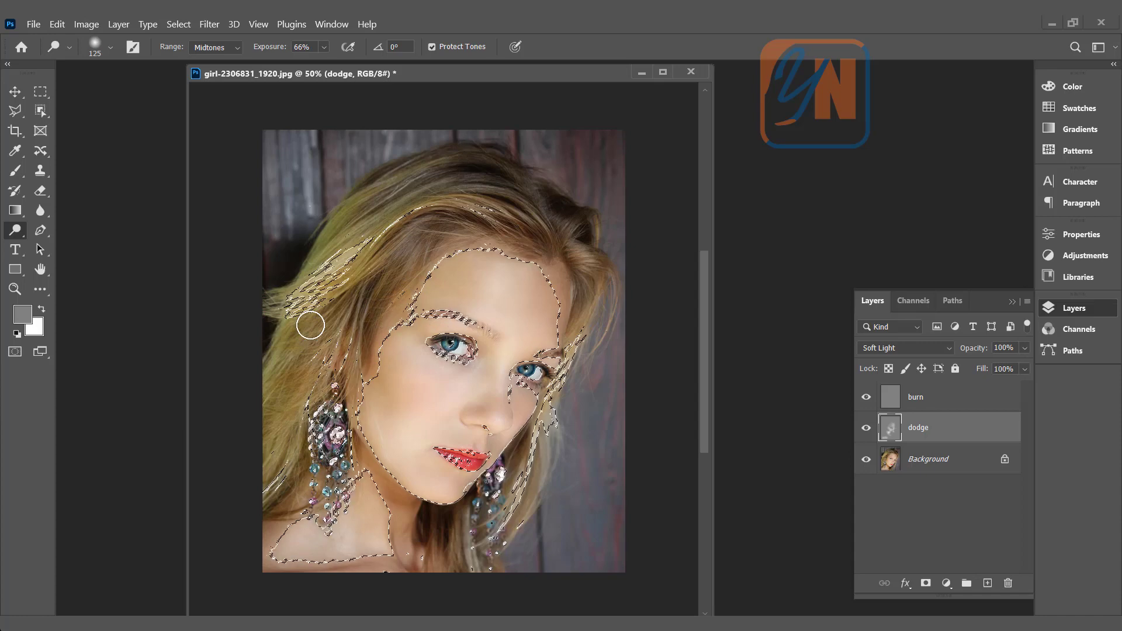
- Invert the selection to cover the darker areas of the portrait and make the burn layer active
click(178, 24)
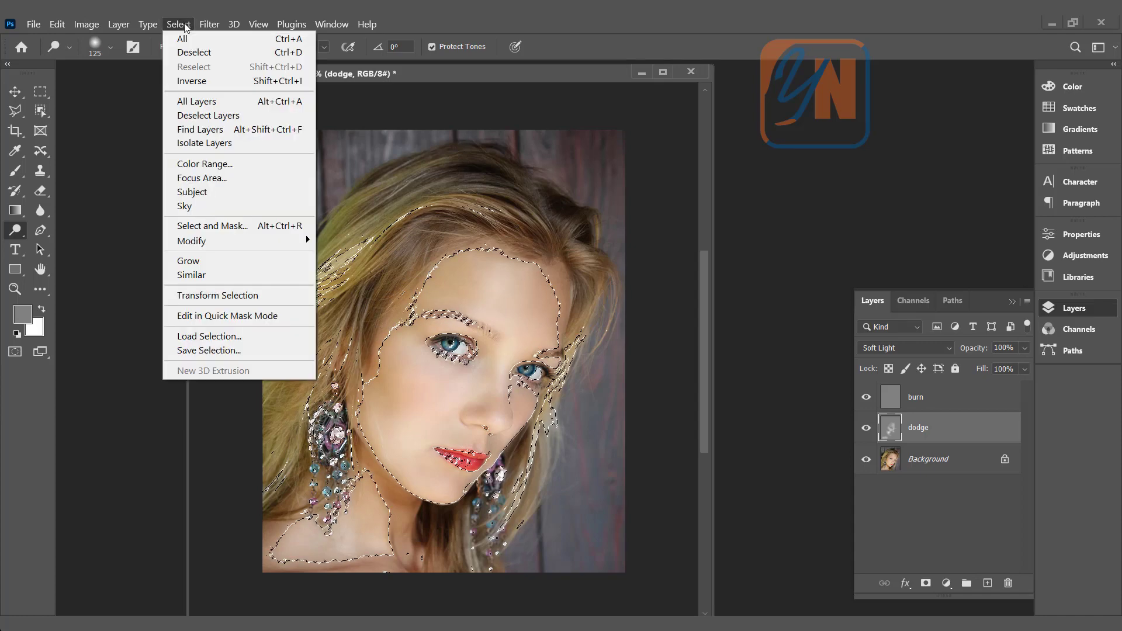
click(184, 82)
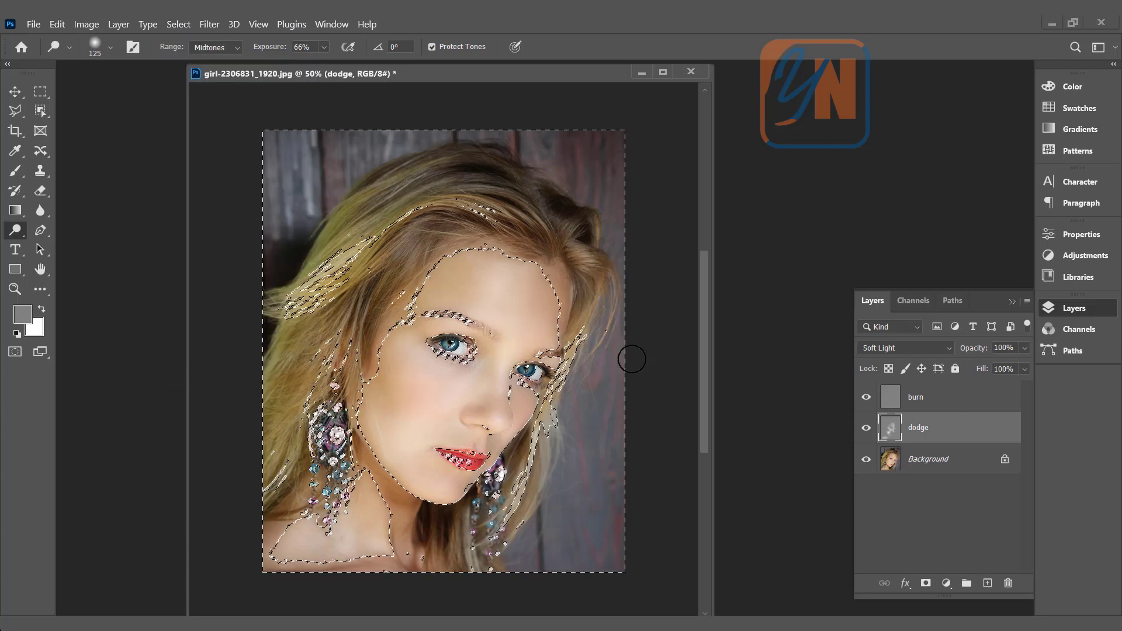
click(946, 401)
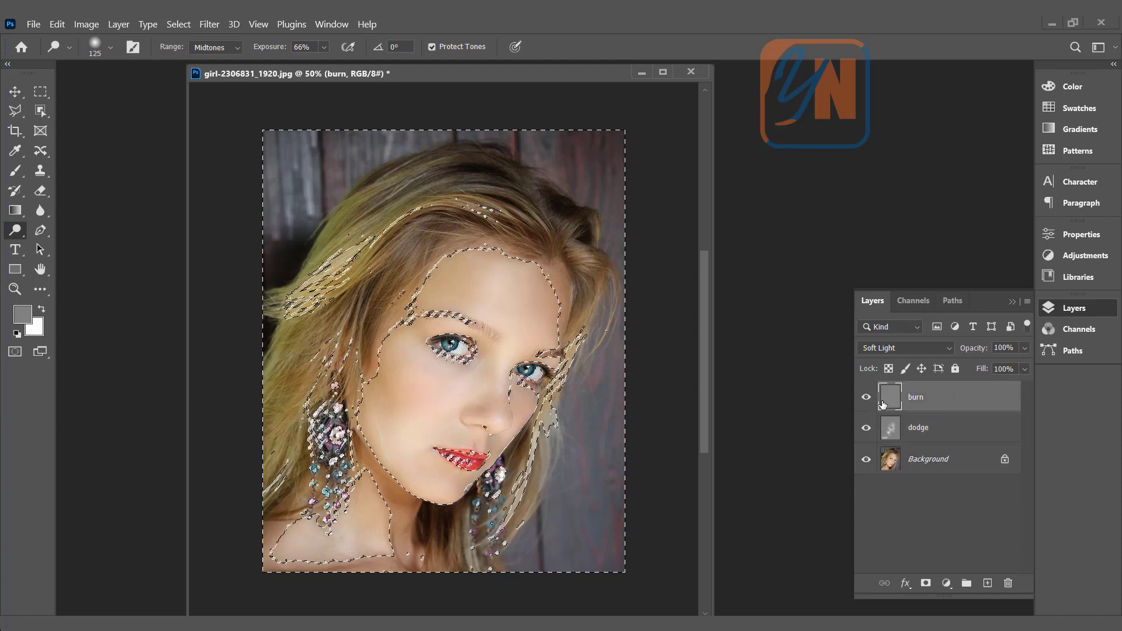
- Set the Burn tool's exposure to 35% and darken the shadows along the hairline, face edge and neck on the burn layer
right_click(16, 230)
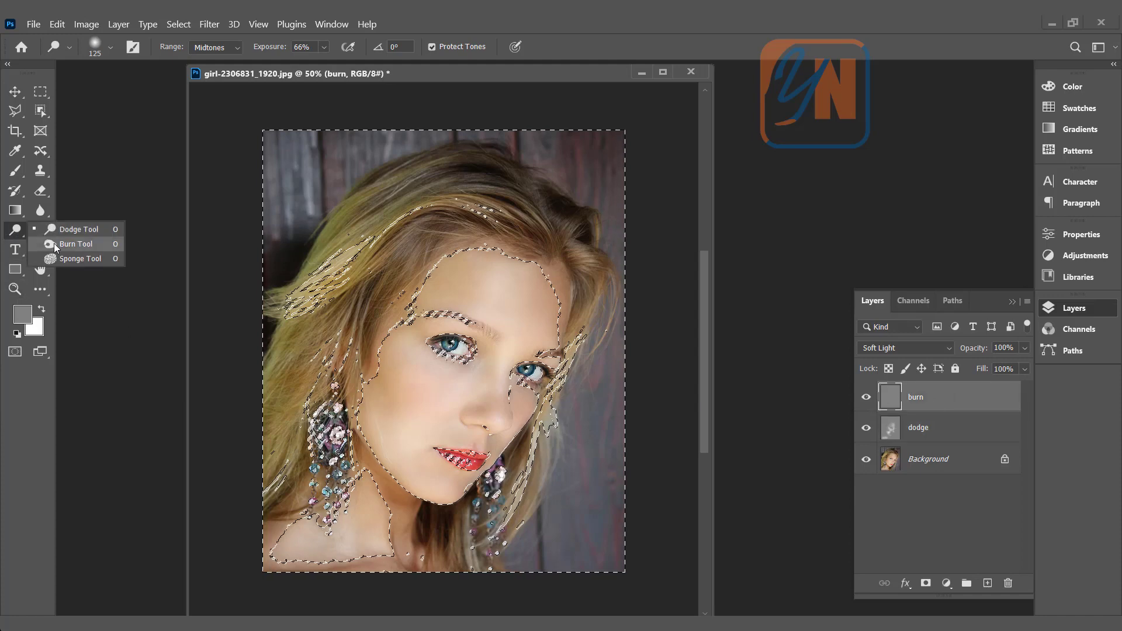
click(74, 244)
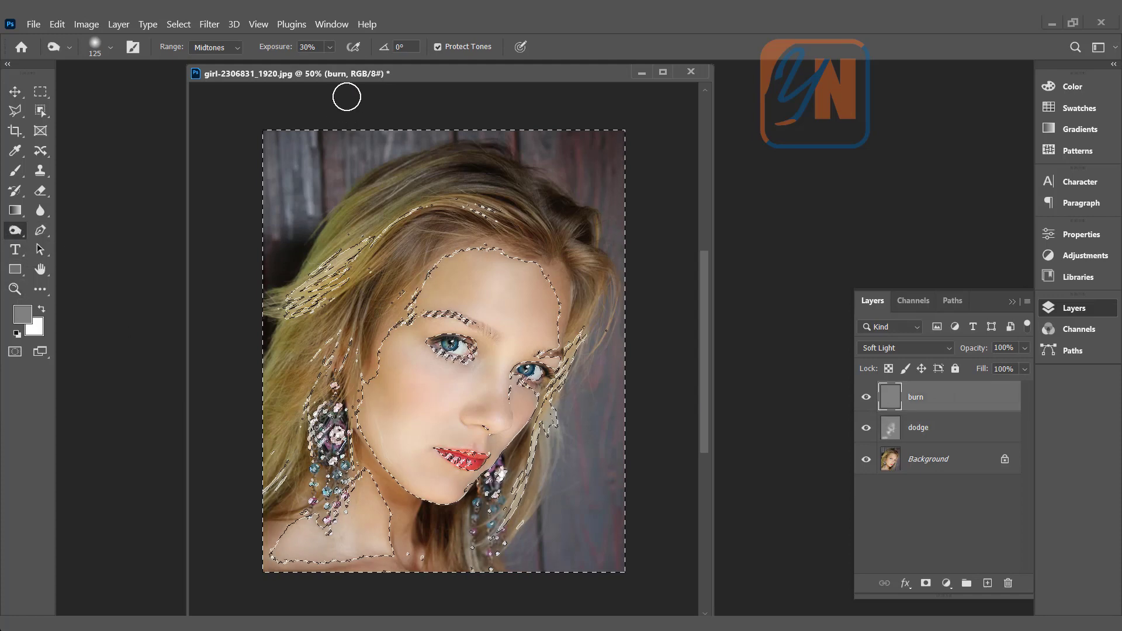
click(331, 47)
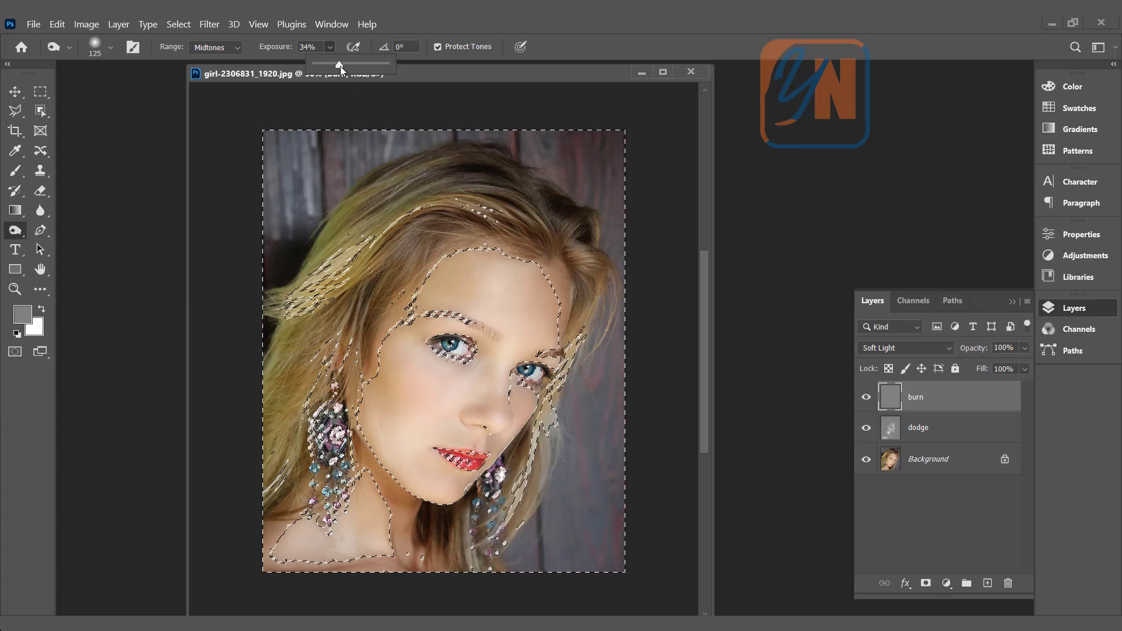
click(554, 272)
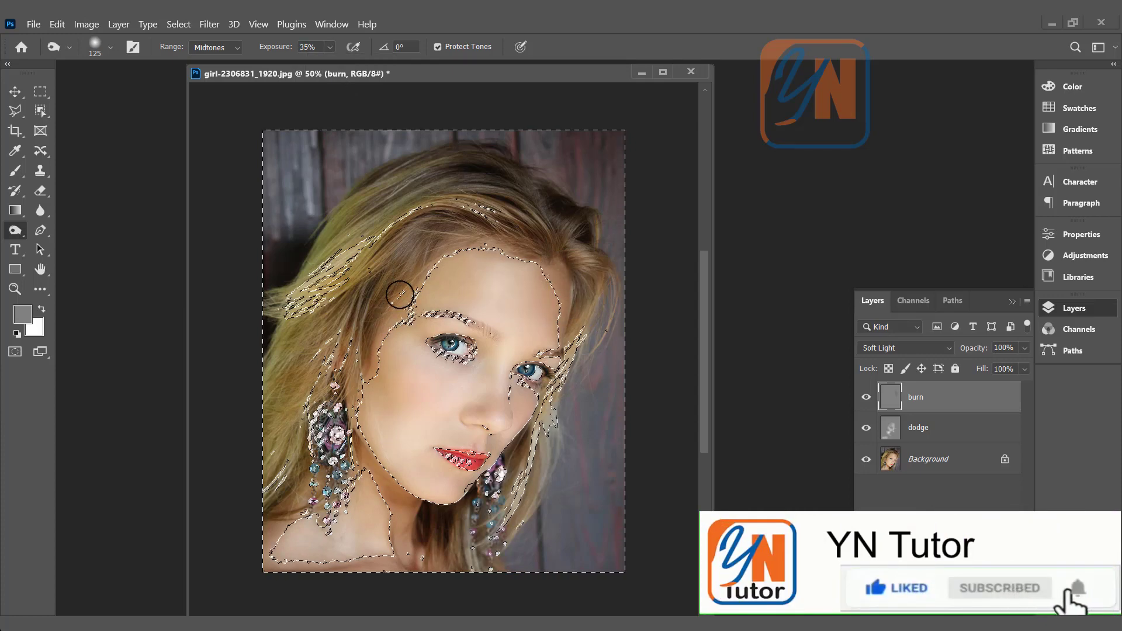
mouse_move(406, 298)
mouse_down()
mouse_move(411, 542)
mouse_move(399, 516)
mouse_move(411, 569)
mouse_move(294, 569)
mouse_move(253, 544)
mouse_move(275, 532)
mouse_move(305, 473)
mouse_up()
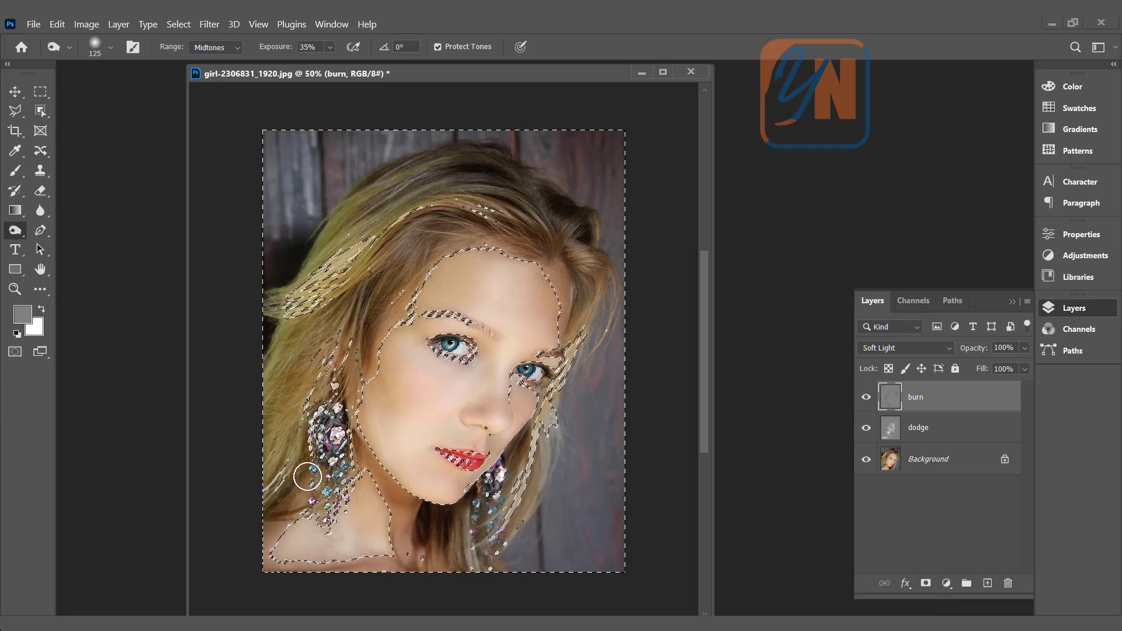
- Clear the selection and burn the cheek and face shadows further, enlarging the brush to 250
click(177, 23)
click(182, 52)
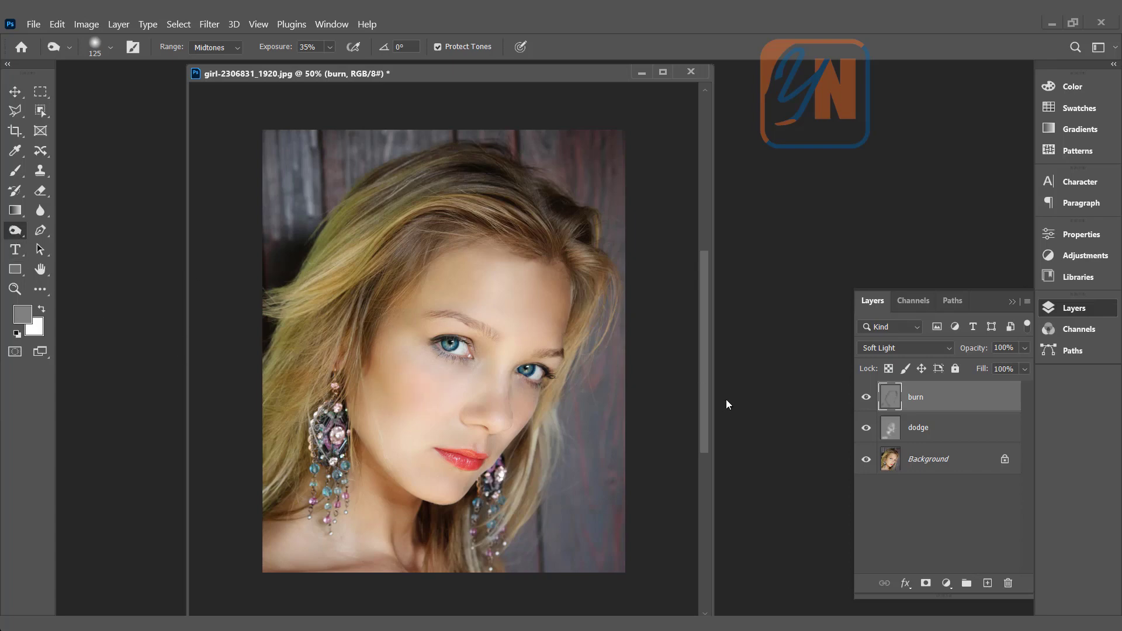
mouse_move(433, 386)
mouse_down()
mouse_move(420, 411)
mouse_move(436, 403)
mouse_move(409, 405)
mouse_up()
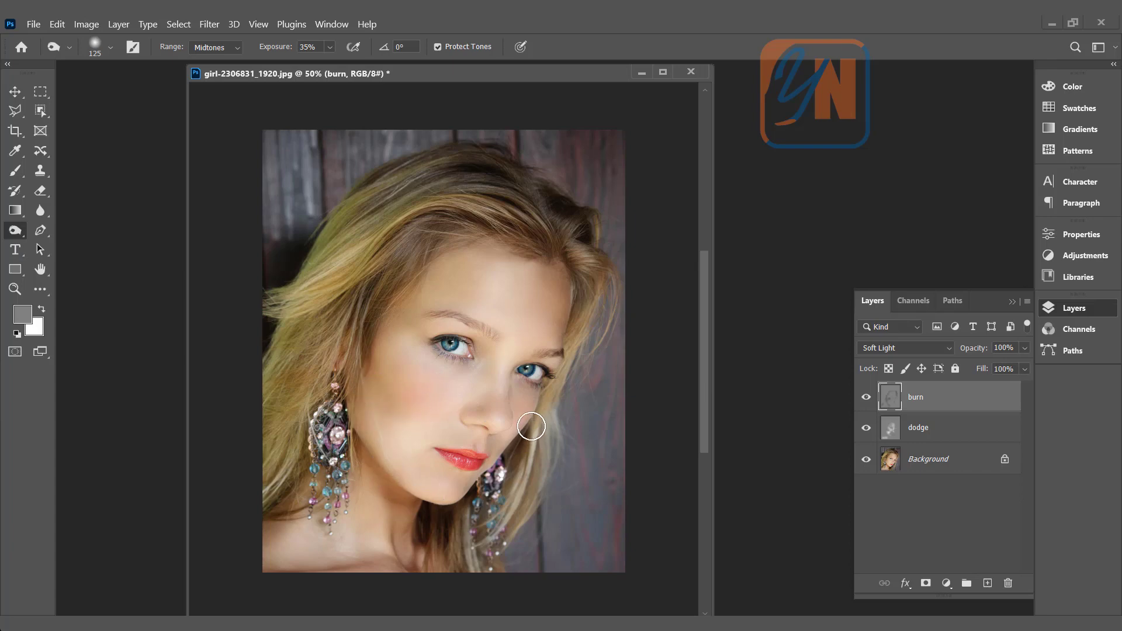
key(bracketright)
key(bracketright)
key(bracketright)
key(bracketright)
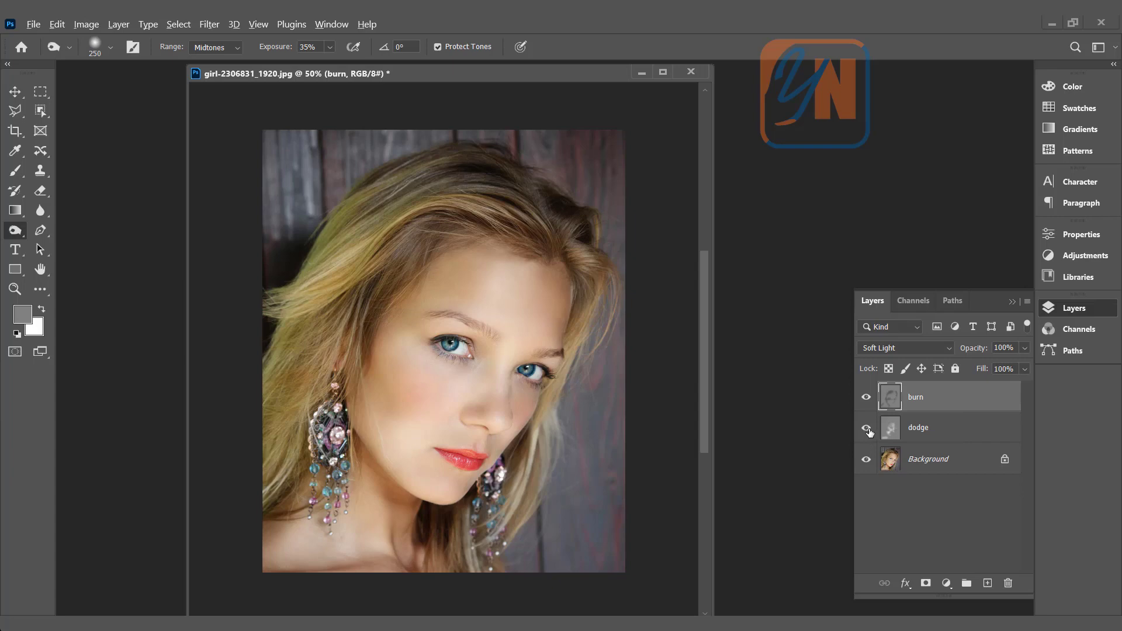
- Inspect the burn layer and the dodge layer in isolation, then restore all layers with the dodge layer active
alt+click(865, 399)
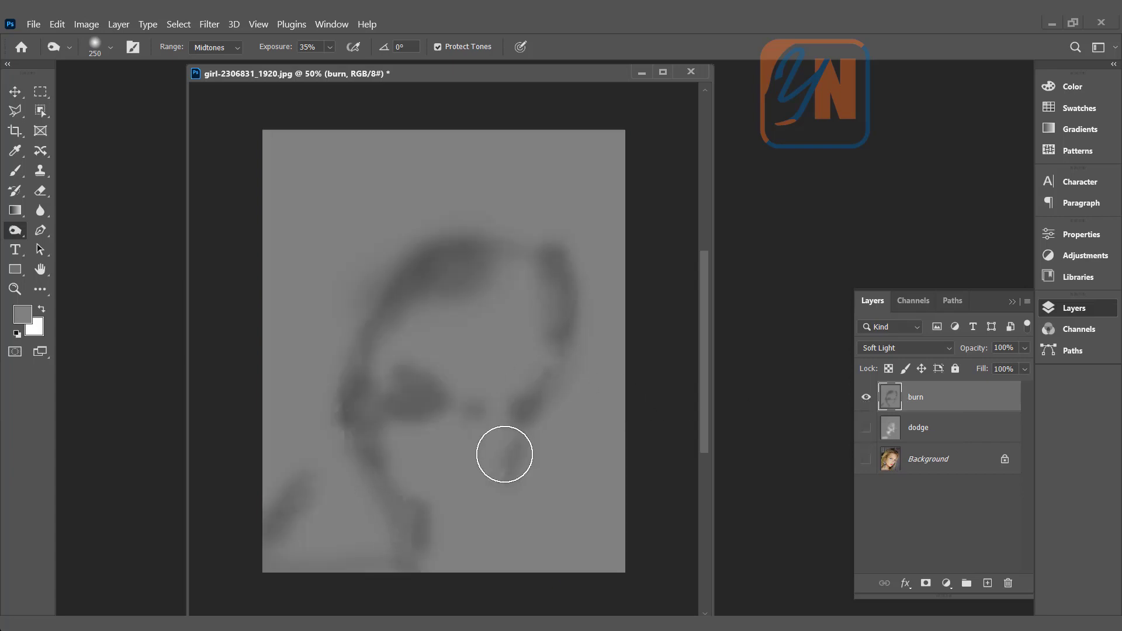
alt+click(865, 399)
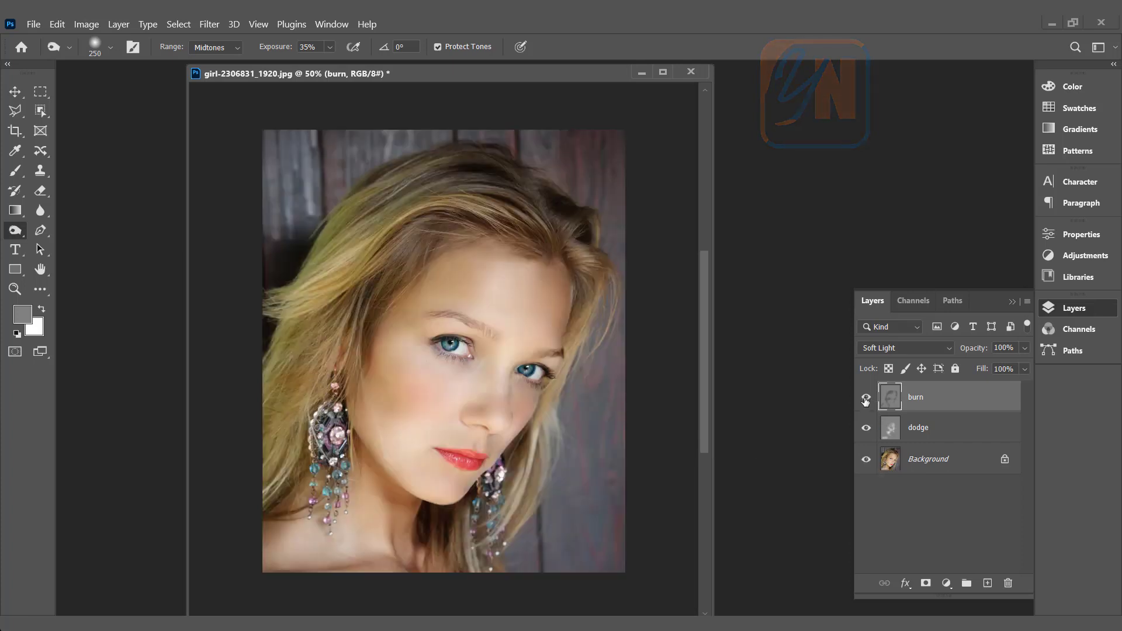
alt+click(866, 429)
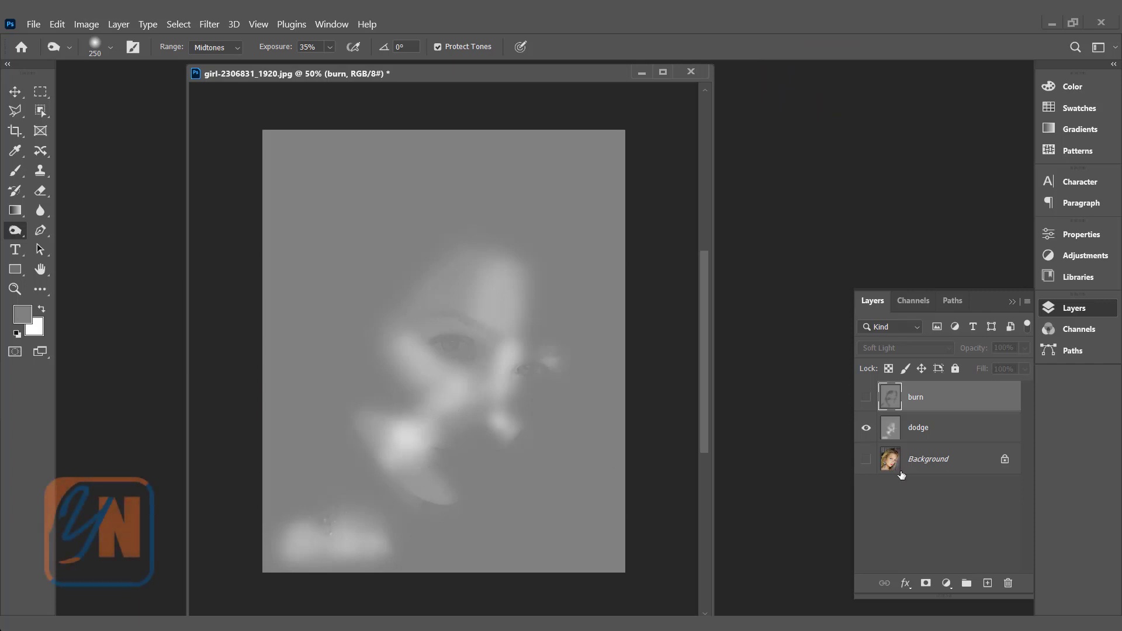
click(929, 432)
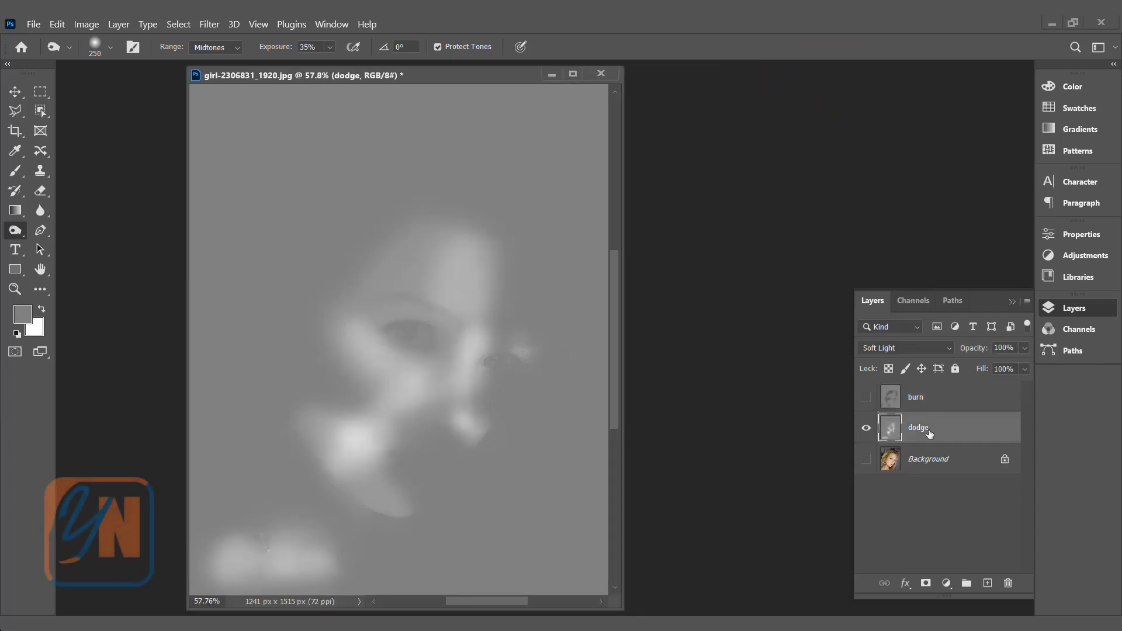
alt+click(865, 430)
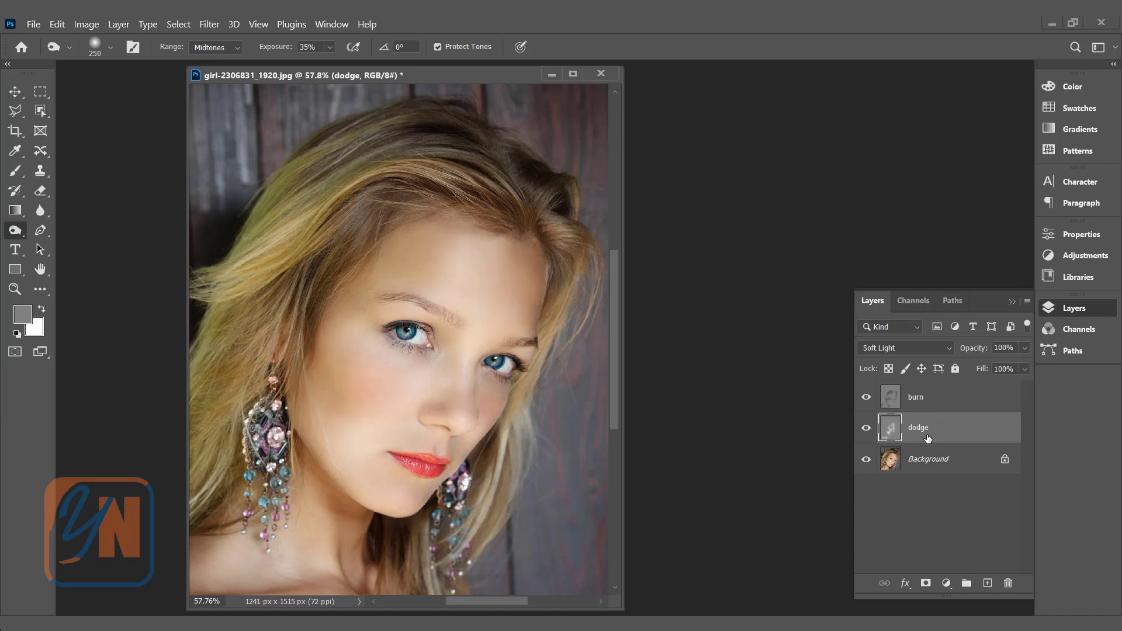
- Group the burn and dodge layers together as Group 1 in Pass Through mode
shift+click(939, 402)
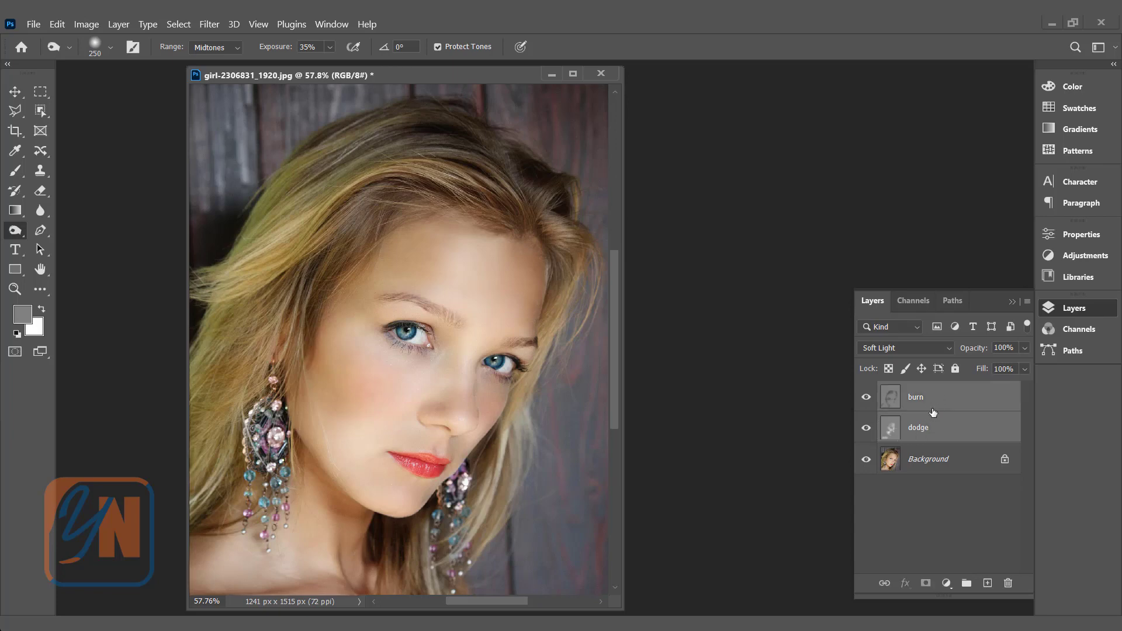
right_click(935, 426)
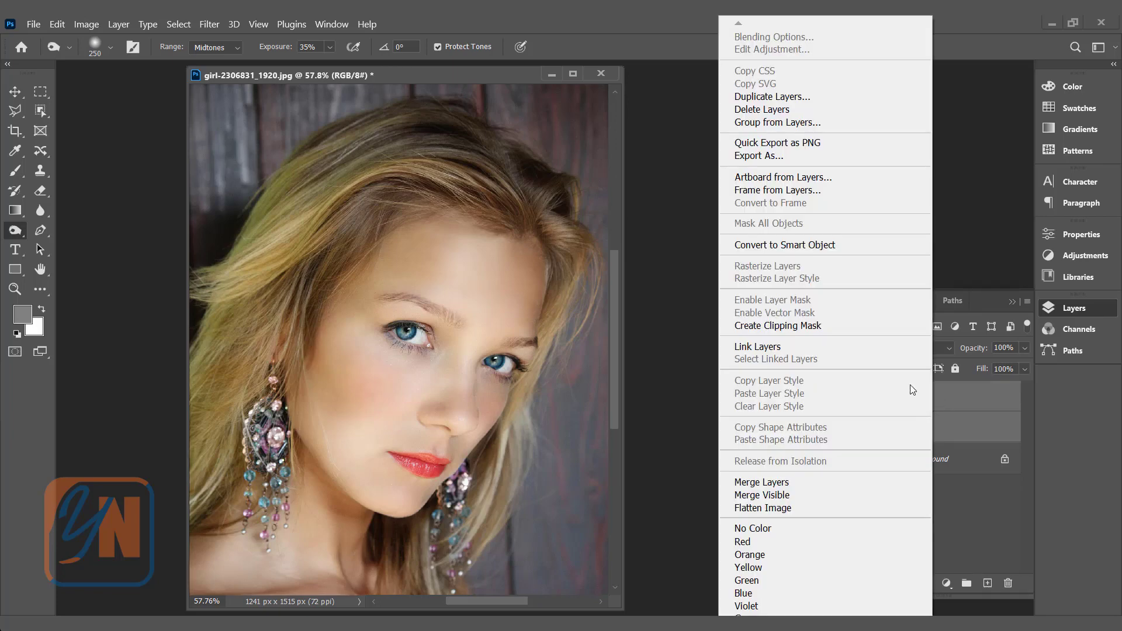
click(776, 122)
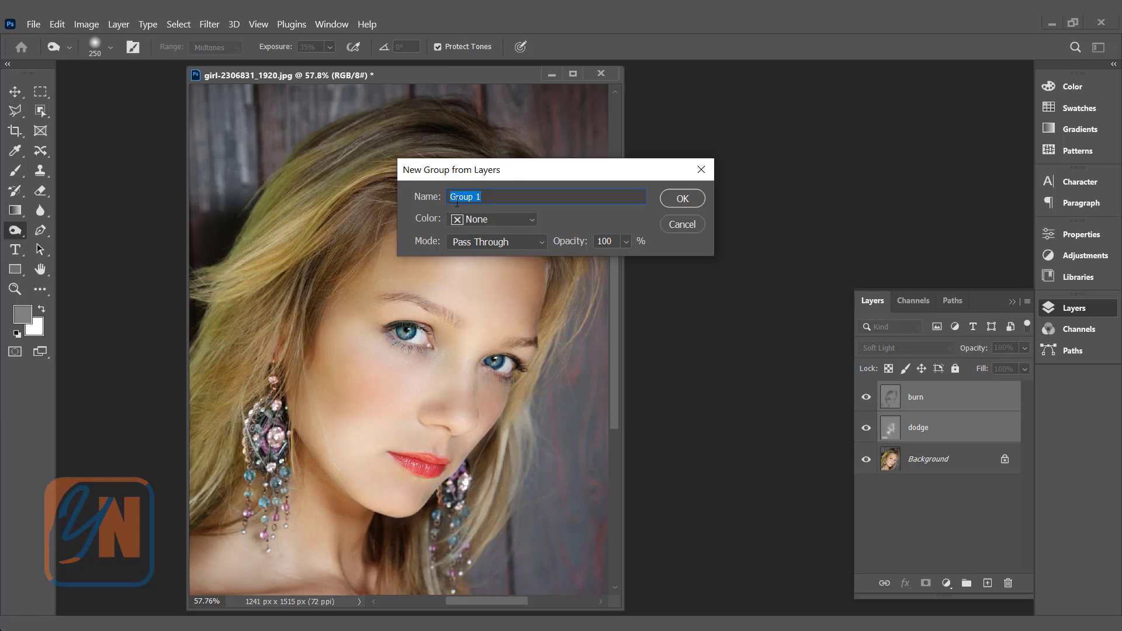
click(680, 198)
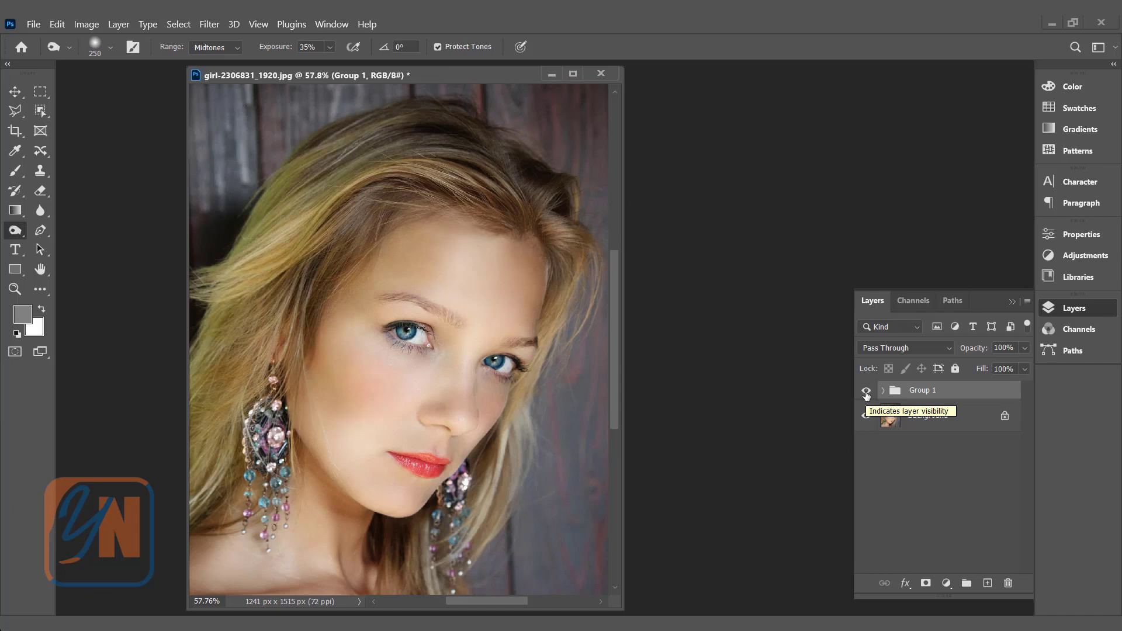
- Check the contents of Group 1 and compare the portrait with and without the group's retouching
click(883, 391)
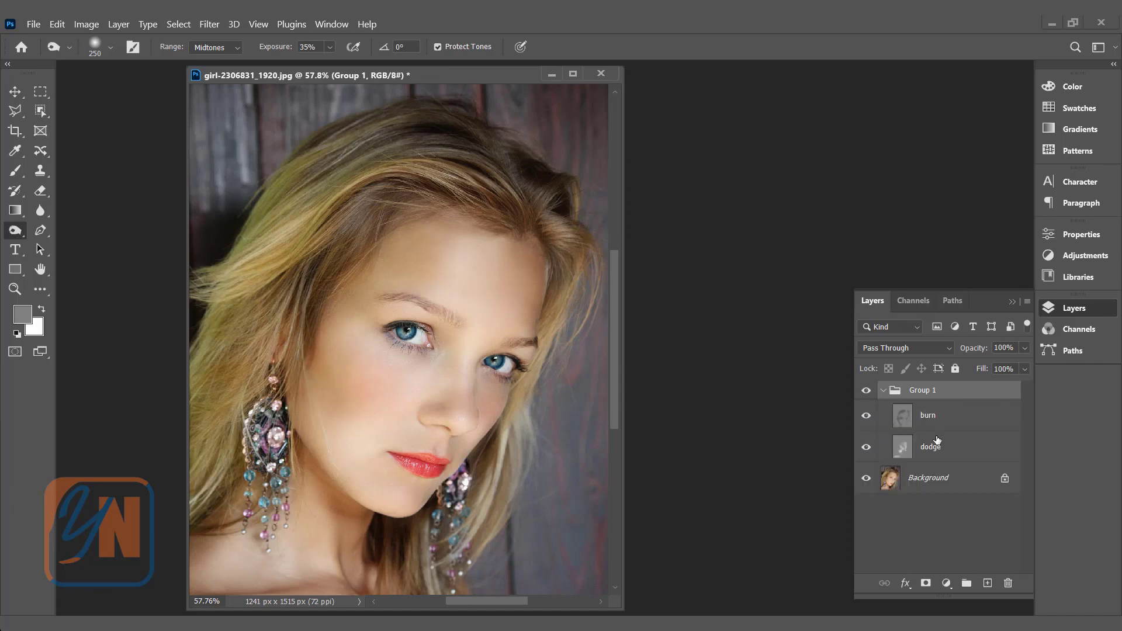
click(884, 391)
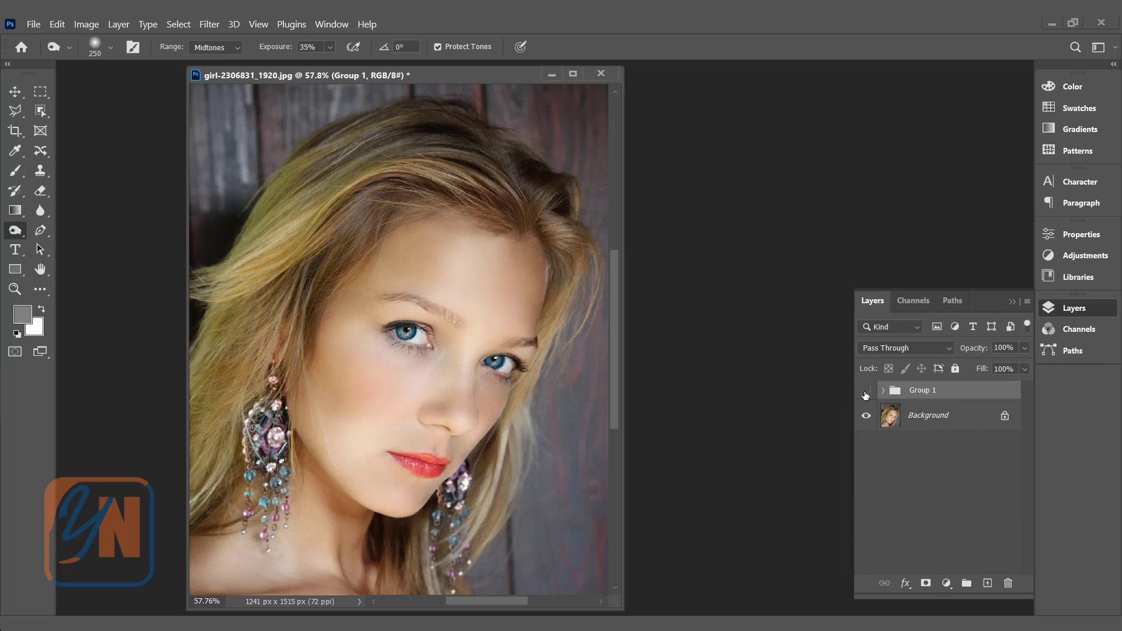
click(865, 392)
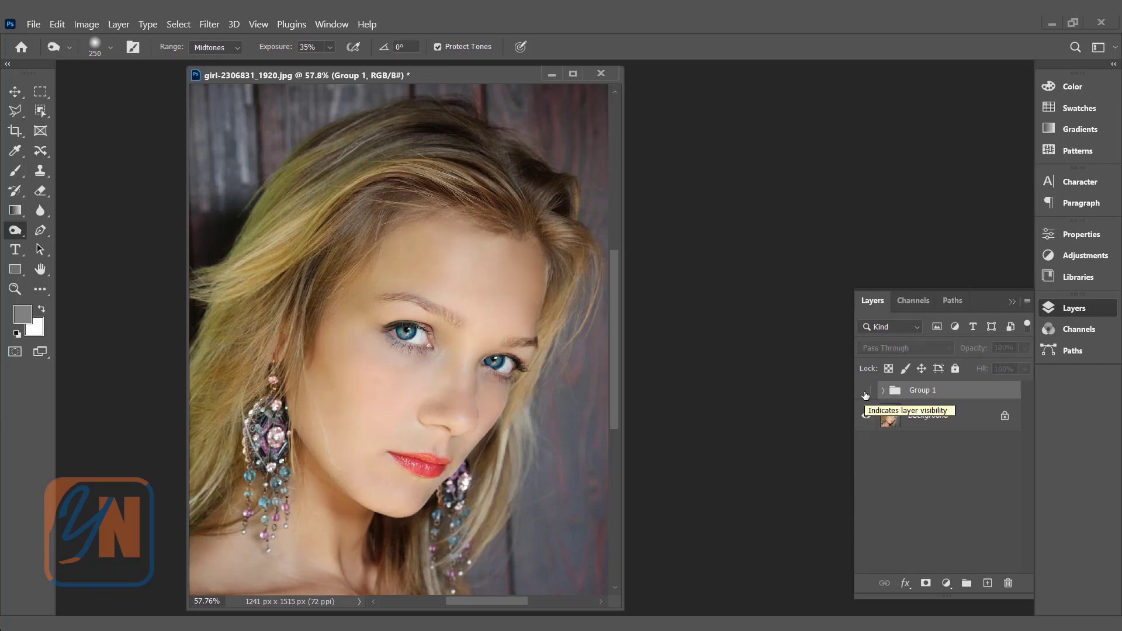
click(865, 392)
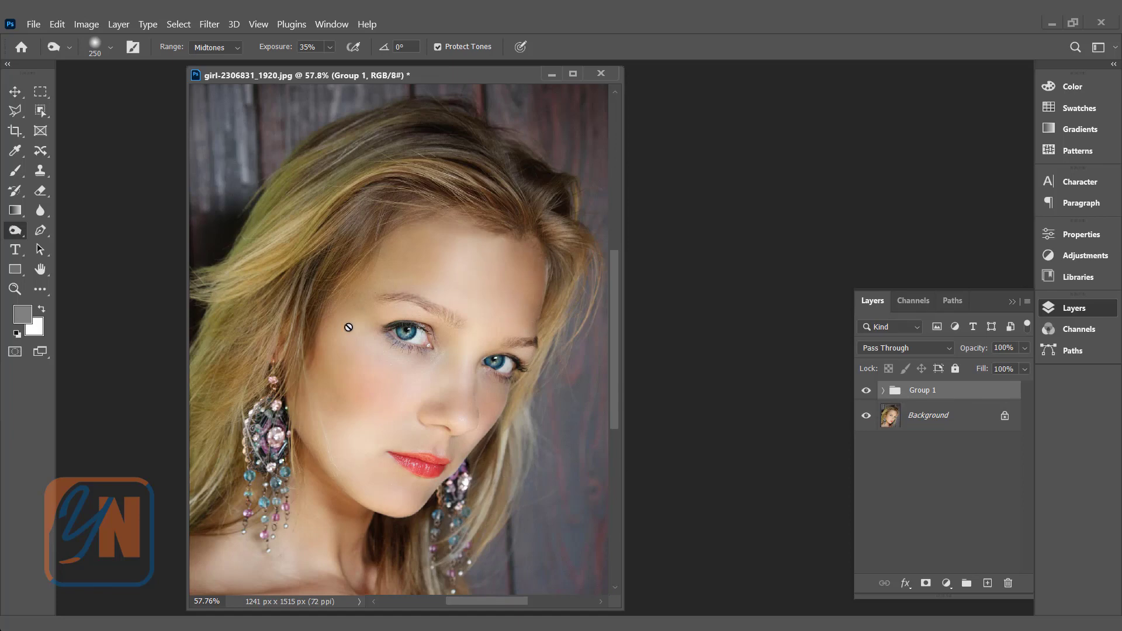
- Compare the separate effects of the burn and dodge layers inside Group 1, leaving the group collapsed
click(883, 391)
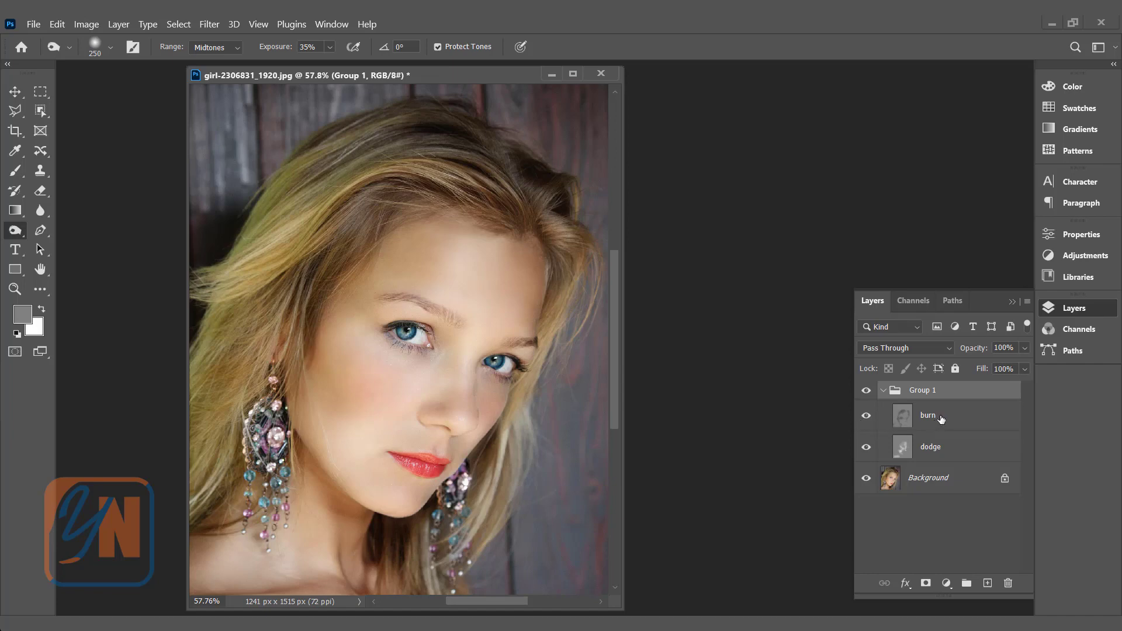
click(865, 416)
click(866, 416)
click(866, 448)
click(882, 391)
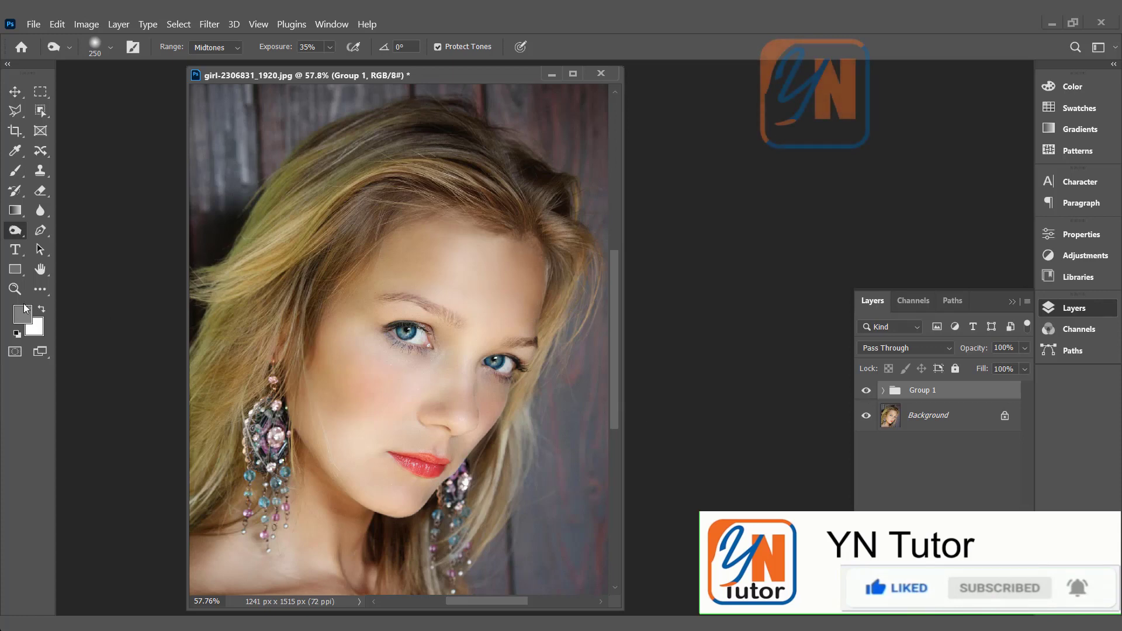
- Set the Sponge tool to Saturate mode and duplicate the Background layer
right_click(18, 228)
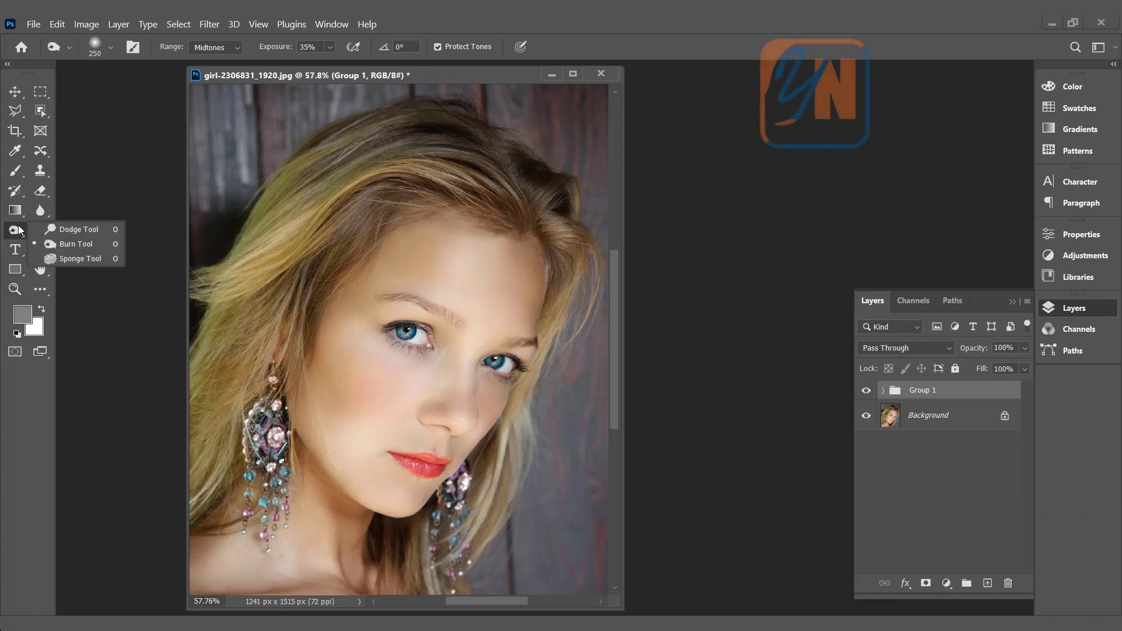
click(65, 260)
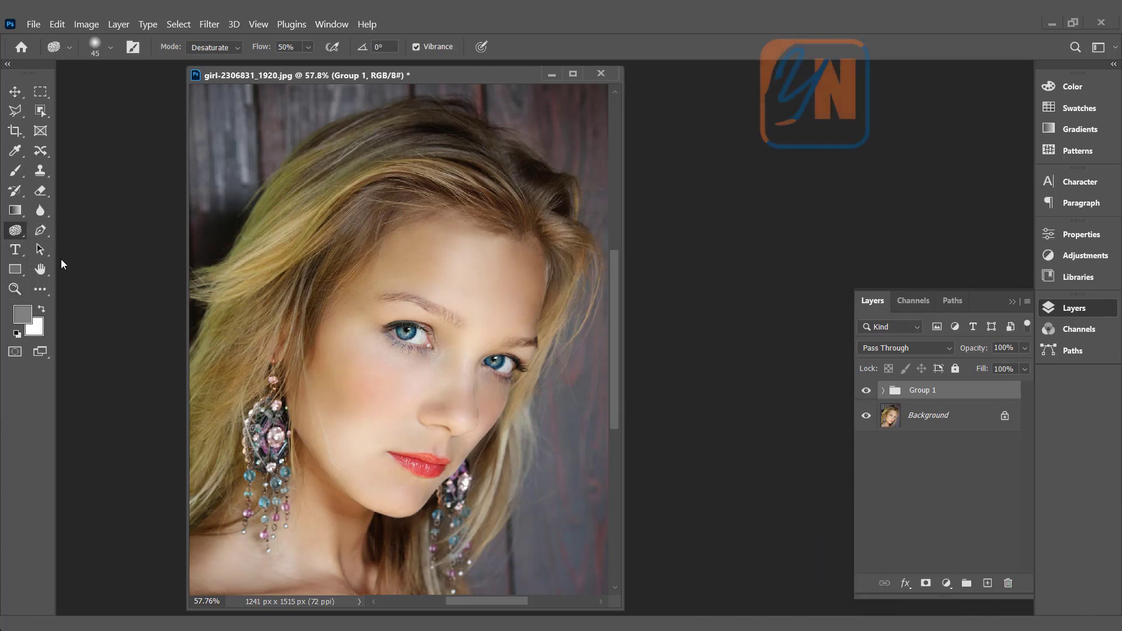
click(228, 48)
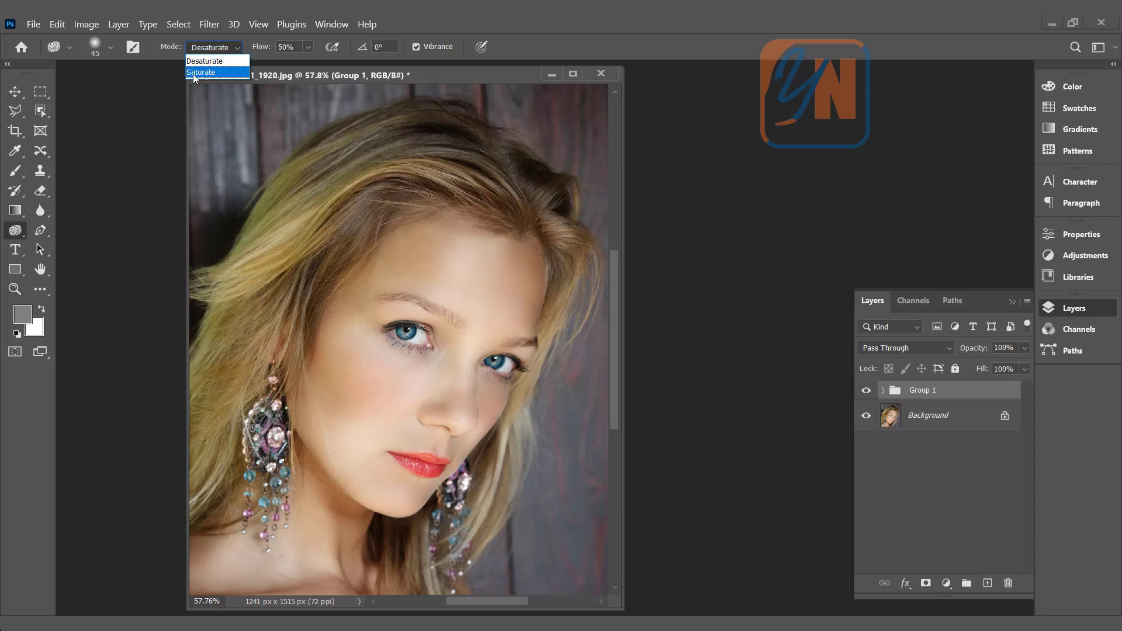
click(194, 73)
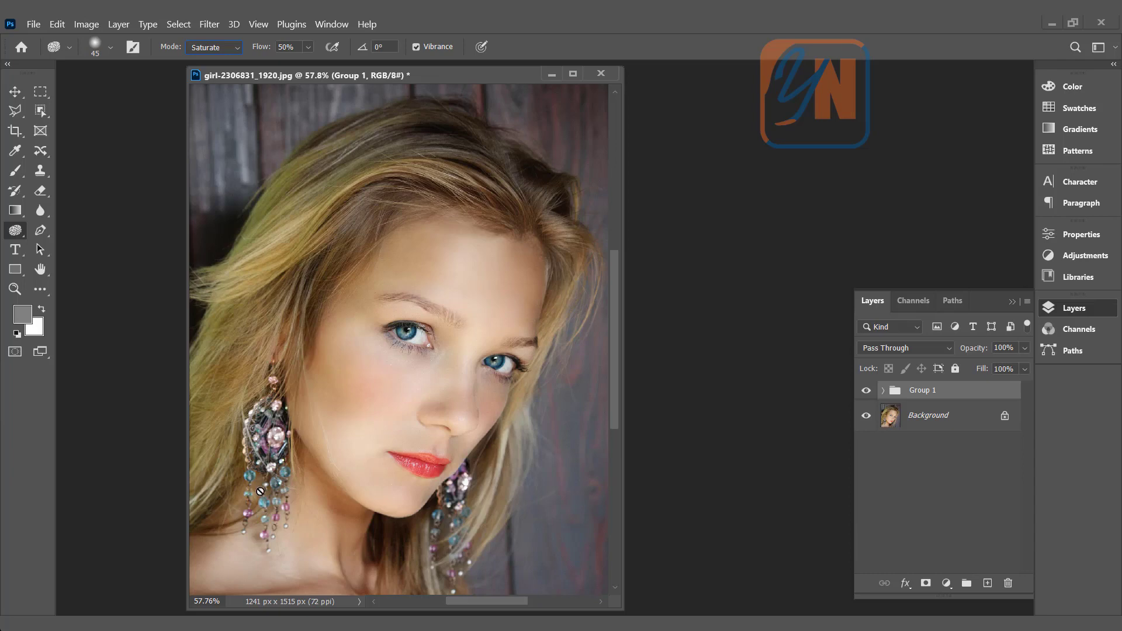
click(944, 420)
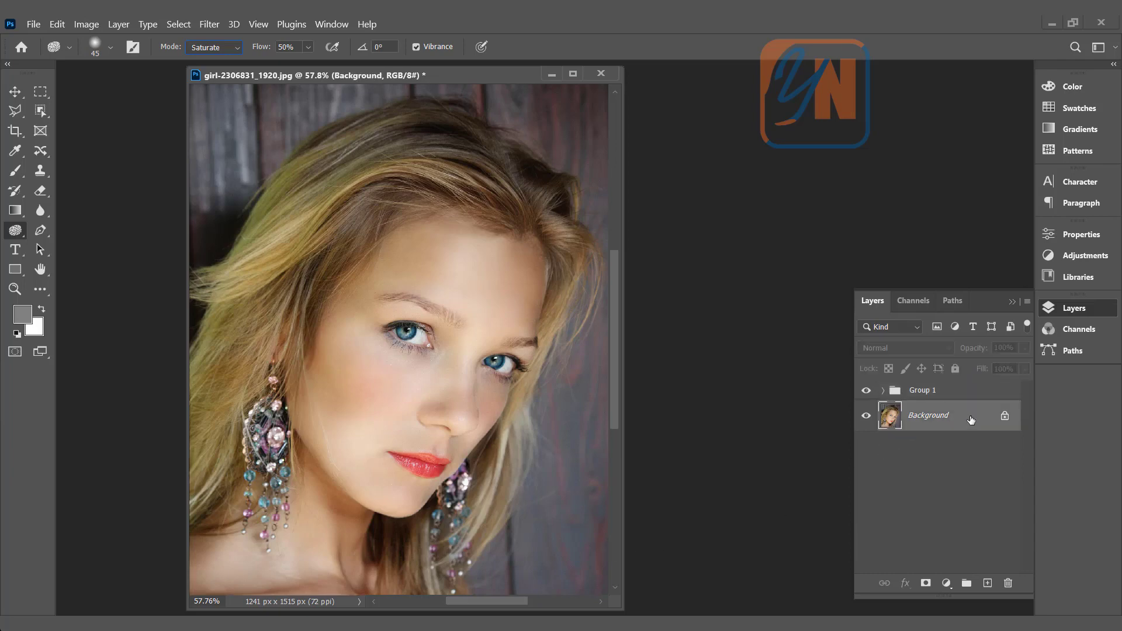
drag(975, 419, 986, 583)
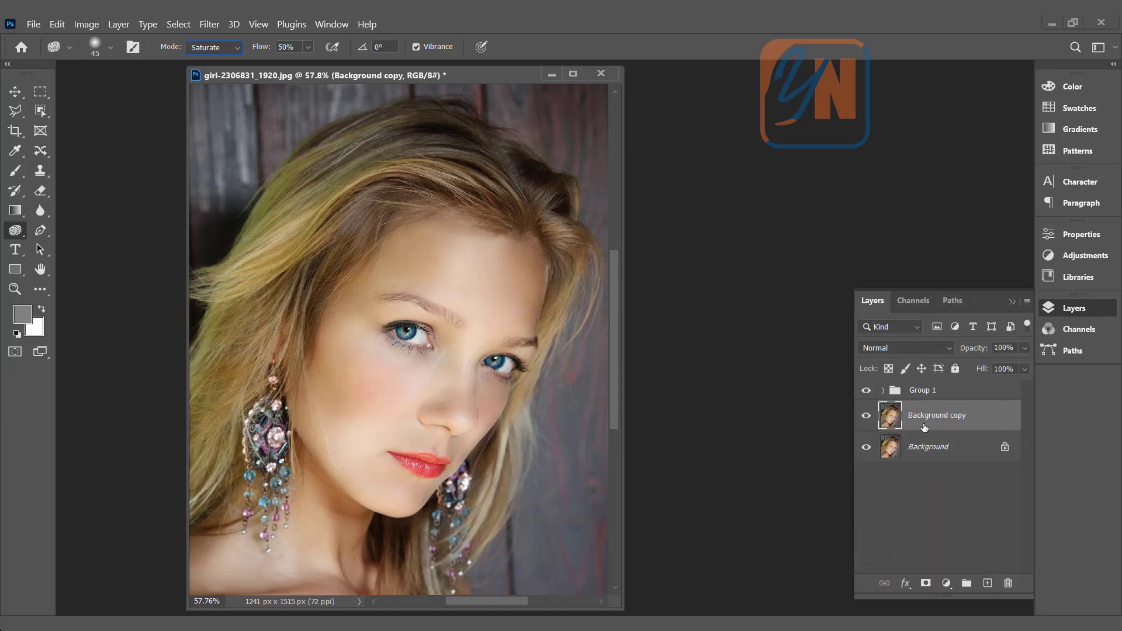
- Set the Sponge brush size to 88 px and saturate the large earring on the Background copy layer
click(110, 49)
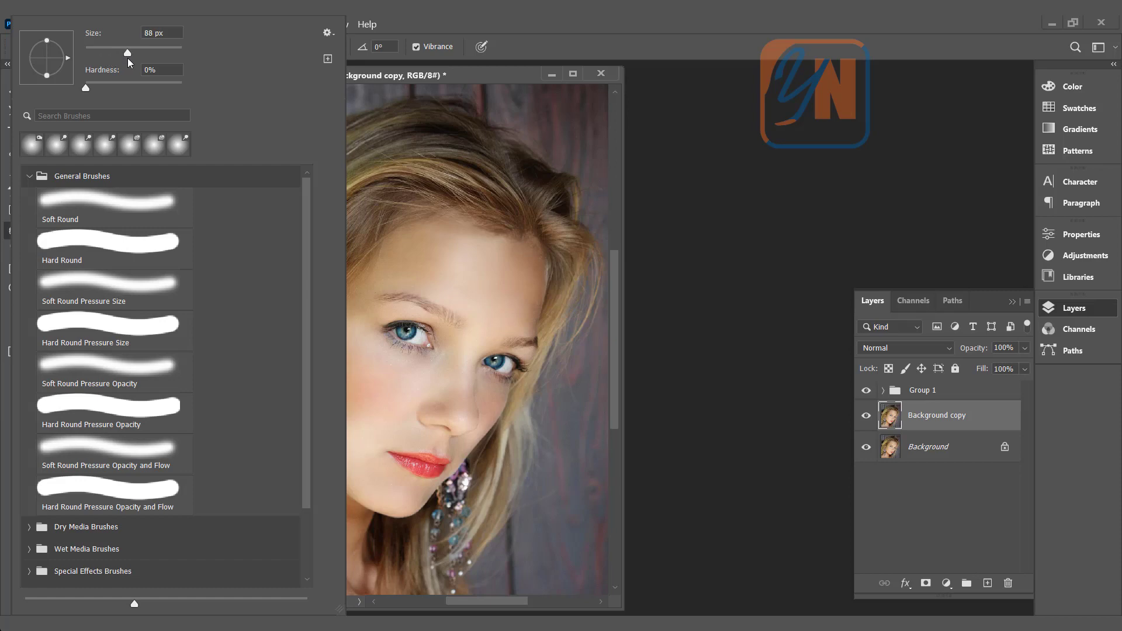
click(402, 17)
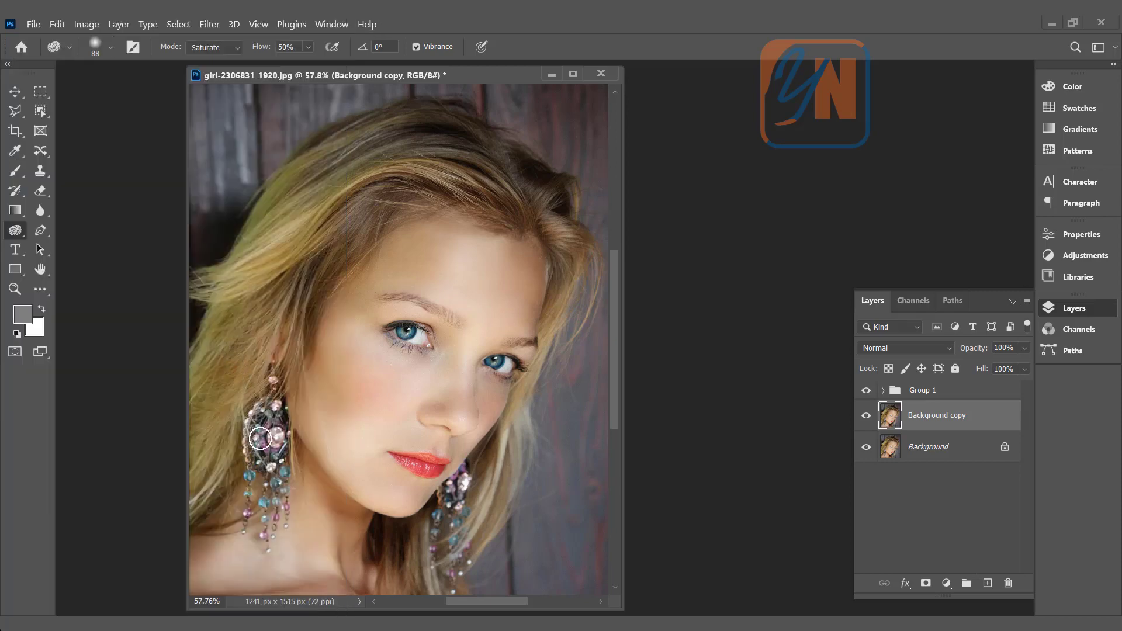
mouse_move(260, 438)
mouse_down()
mouse_move(258, 415)
mouse_move(246, 461)
mouse_move(257, 407)
mouse_move(272, 411)
mouse_move(278, 488)
mouse_move(278, 470)
mouse_move(258, 550)
mouse_move(238, 518)
mouse_move(248, 520)
mouse_move(262, 455)
mouse_move(248, 479)
mouse_move(282, 519)
mouse_up()
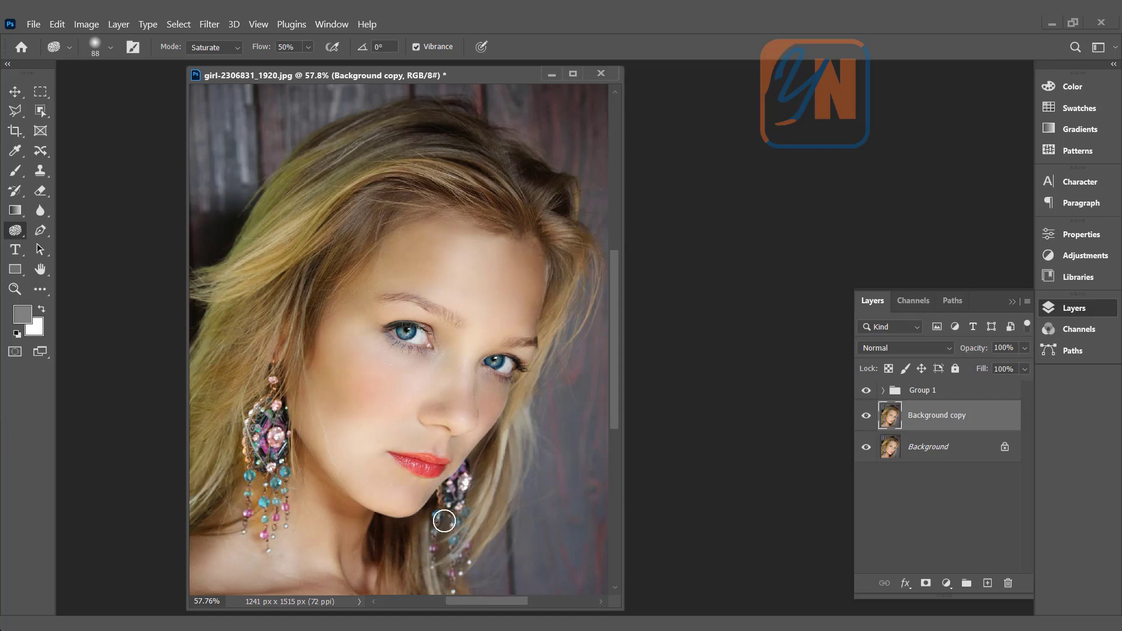
- Saturate the smaller earring on the Background copy layer, and set the Sponge tool to Desaturate mode with a 61 px brush
mouse_move(444, 520)
mouse_down()
mouse_move(464, 483)
mouse_move(447, 527)
mouse_up()
click(237, 48)
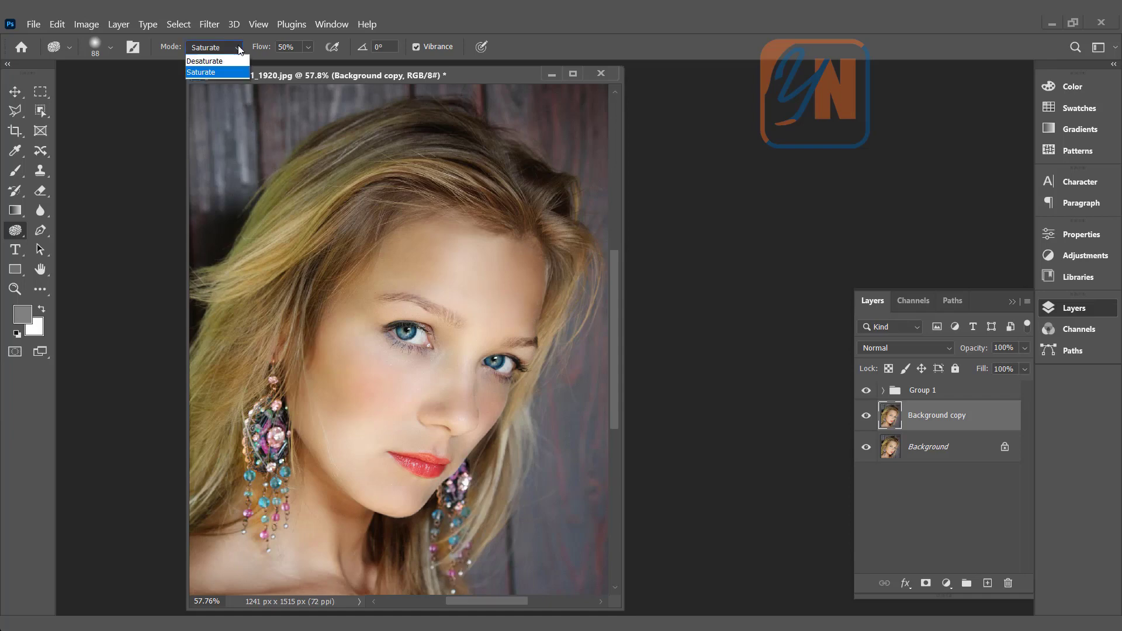
click(208, 61)
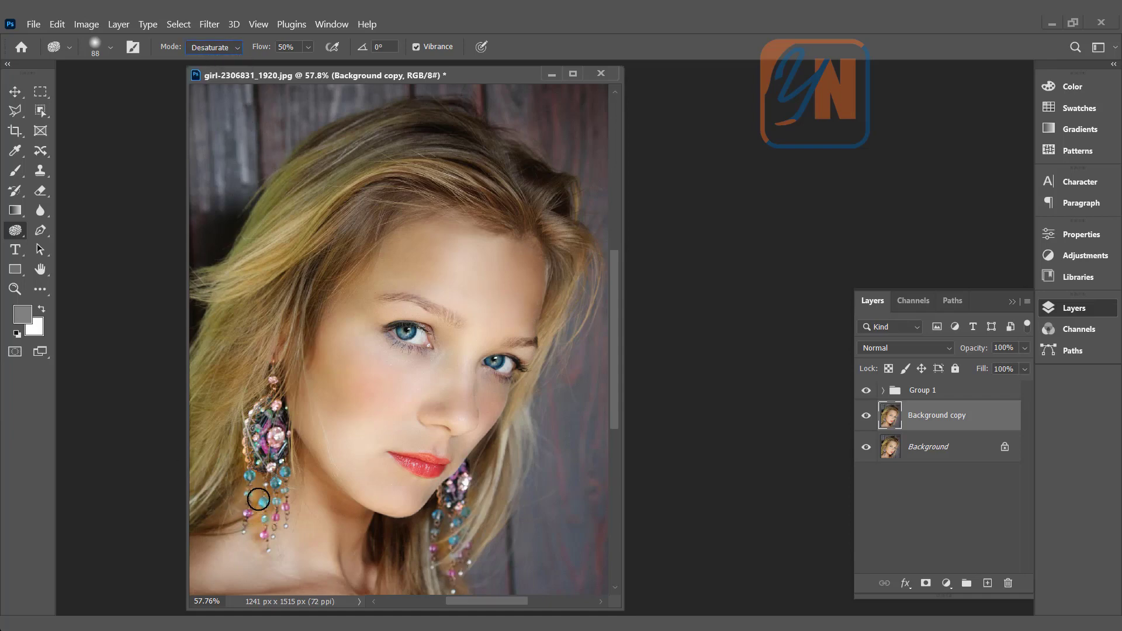
key(bracketleft)
key(bracketleft)
key(bracketleft)
- Compare the portrait with and without the Background copy layer and Group 1, leaving both visible
click(867, 420)
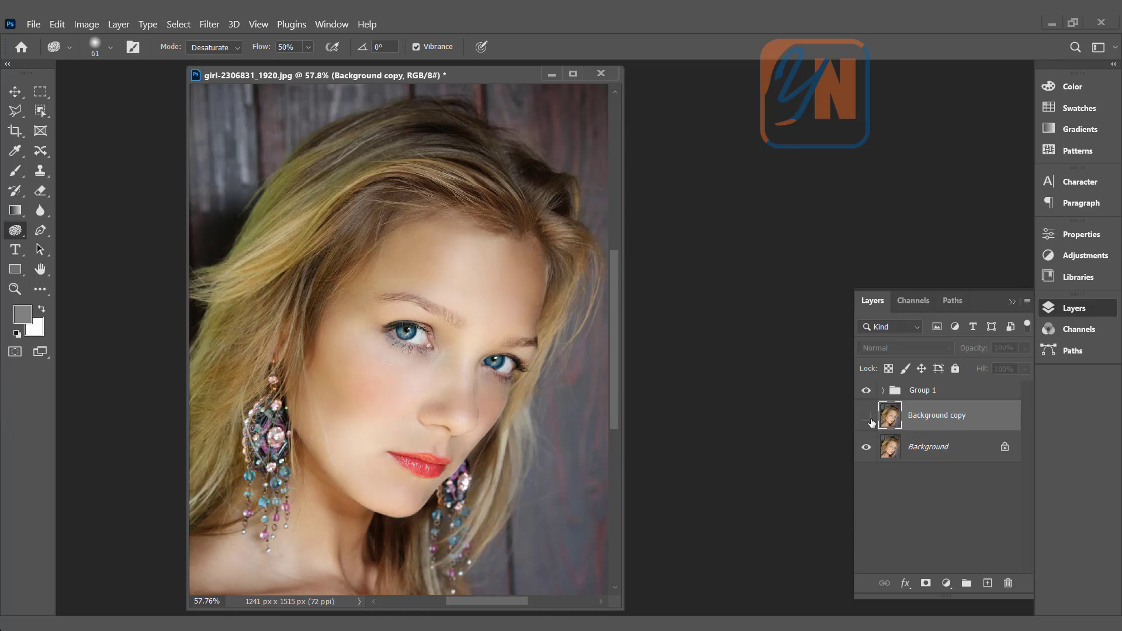
click(867, 418)
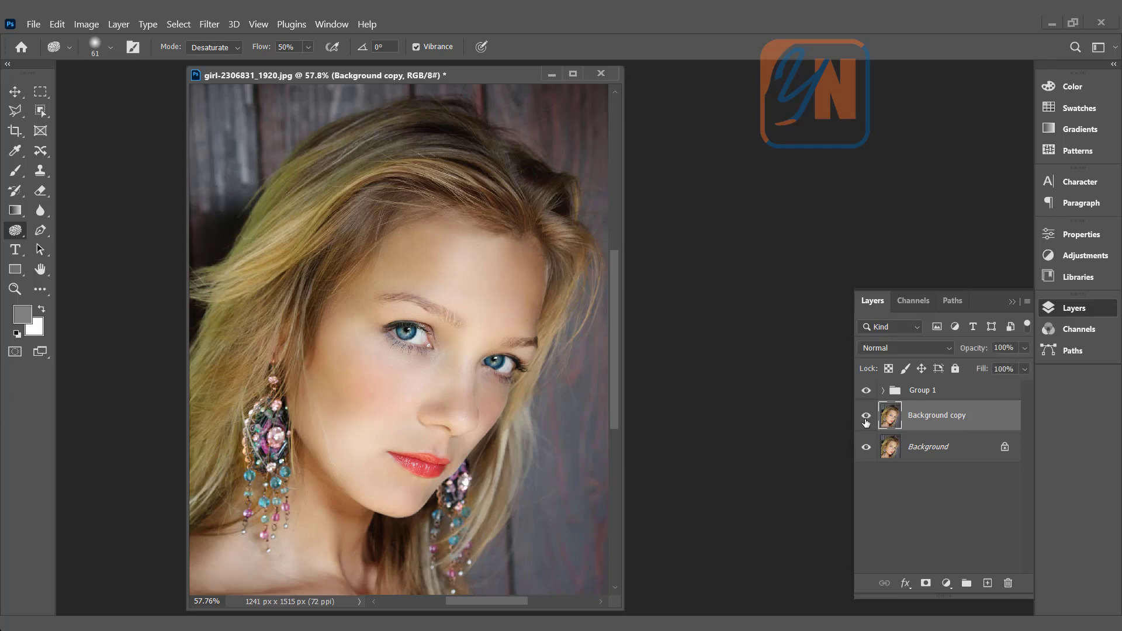
click(866, 418)
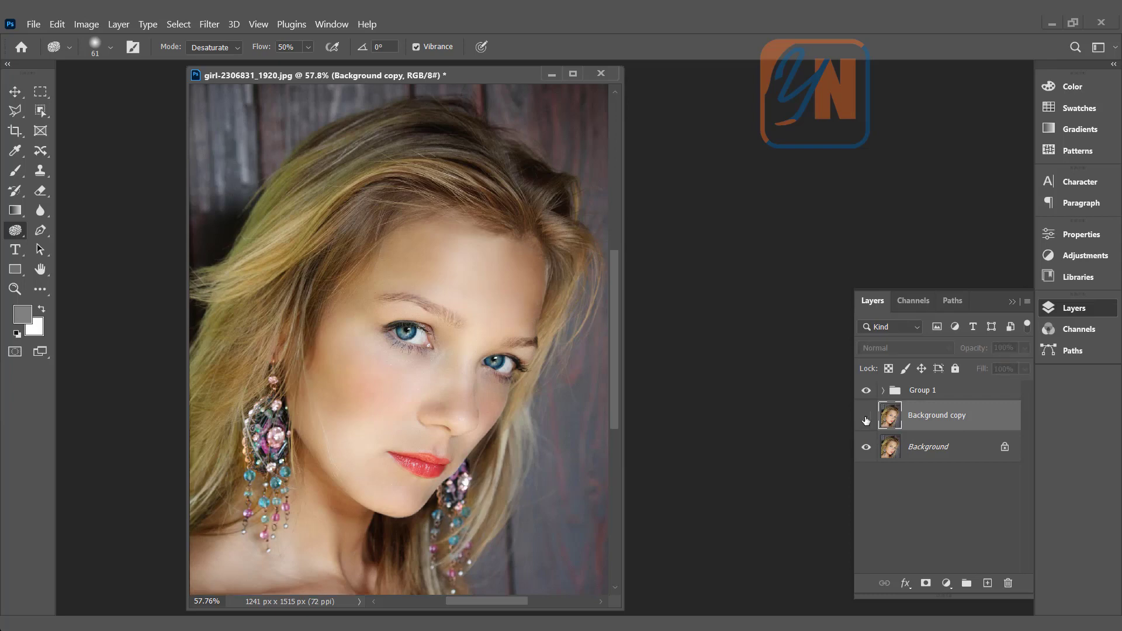
click(866, 390)
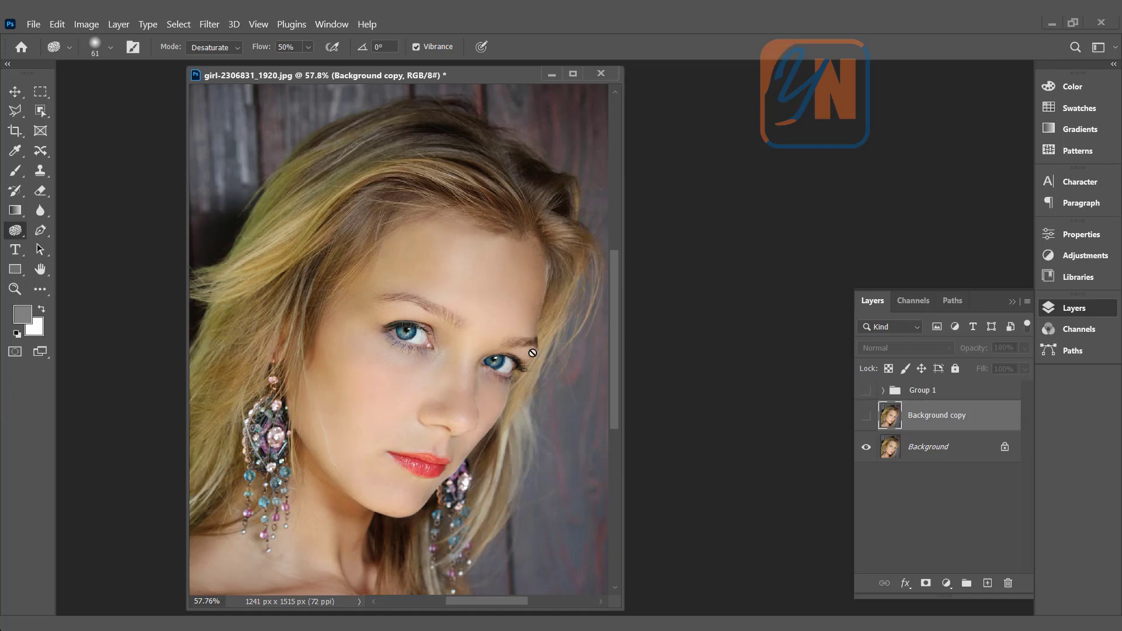
click(865, 415)
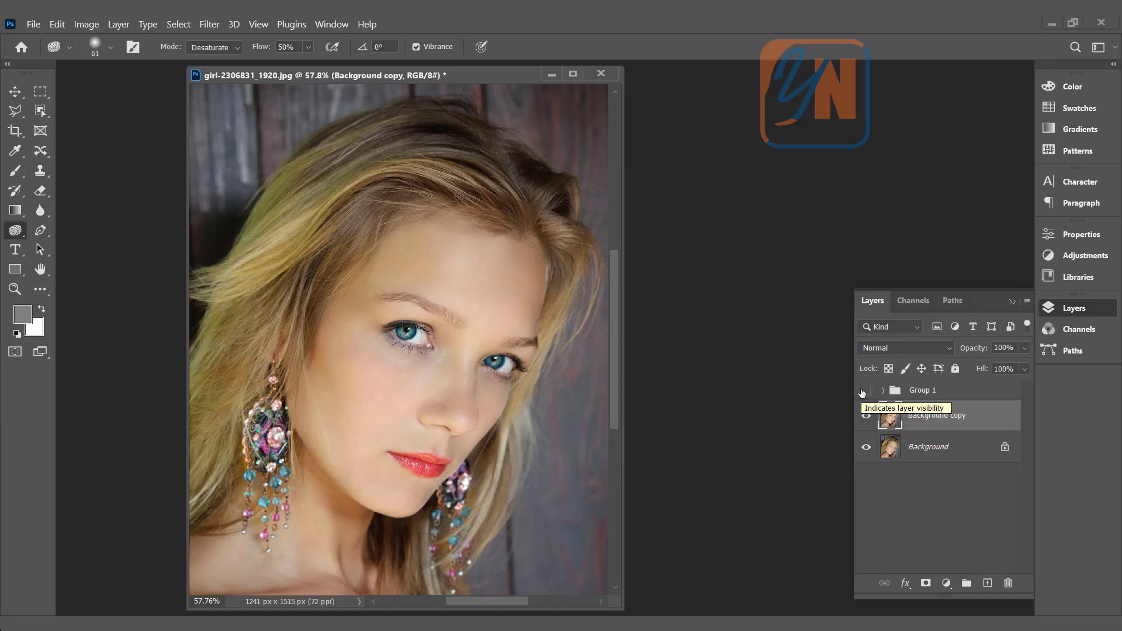
click(863, 391)
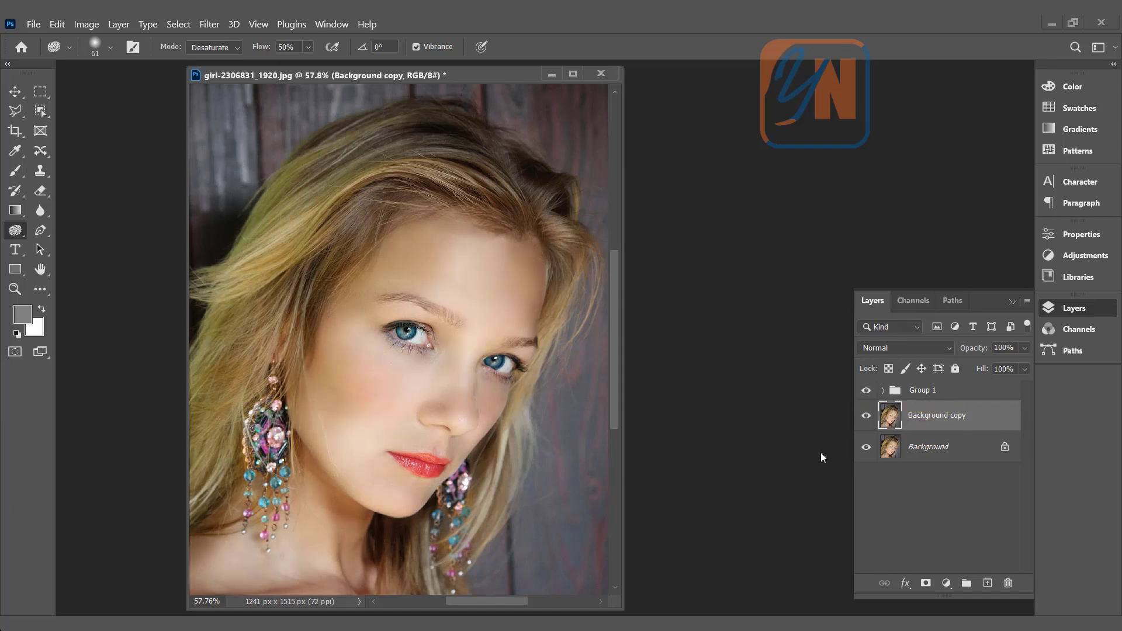